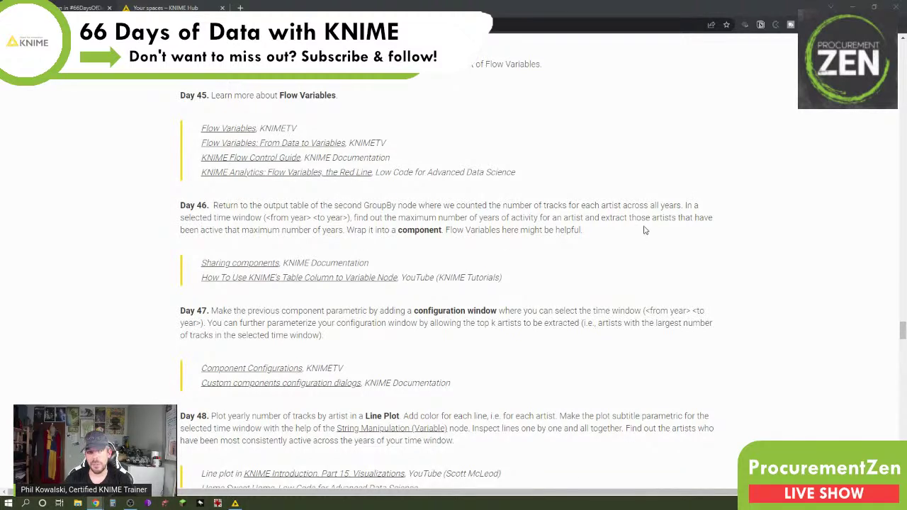
Step: Switch to KNIME, clear the Node Repository search and deselect all nodes in the workflow
{"action": "key", "text": "alt+Tab"}
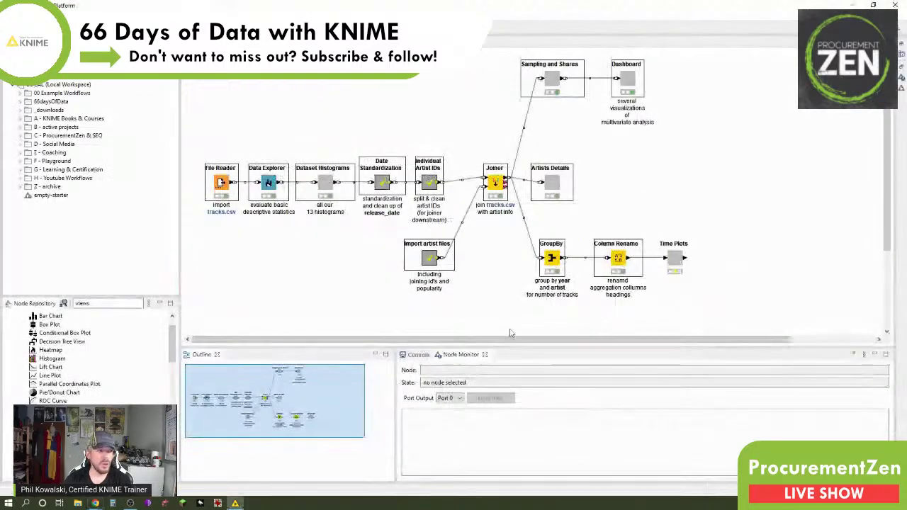
{"action": "left_click", "coordinate": [30, 305]}
{"action": "key", "text": "BackSpace"}
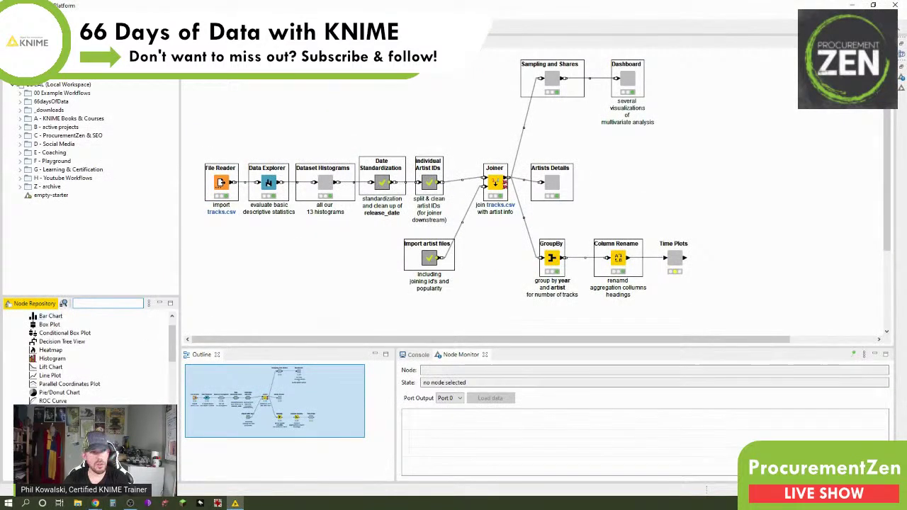
{"action": "left_click", "coordinate": [670, 206]}
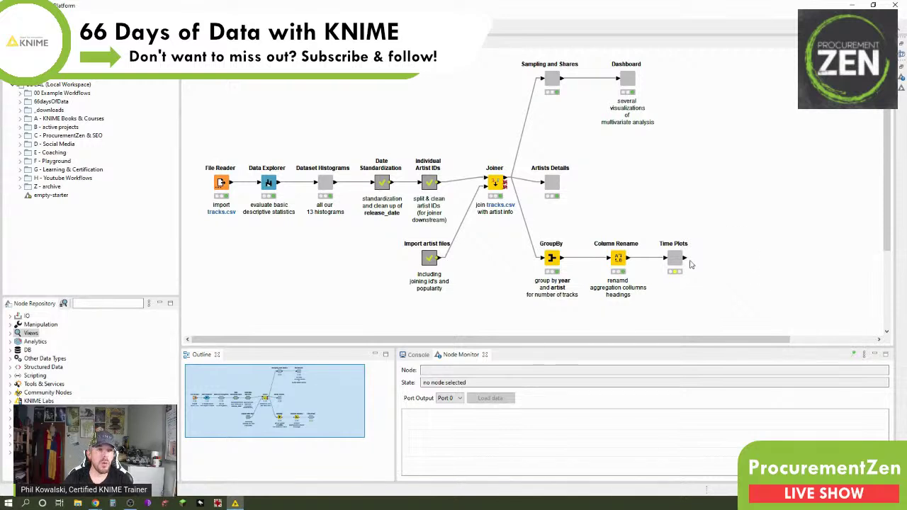
Step: Add a new workflow annotation and fit its frame around the Time Plots component
{"action": "right_click", "coordinate": [718, 184]}
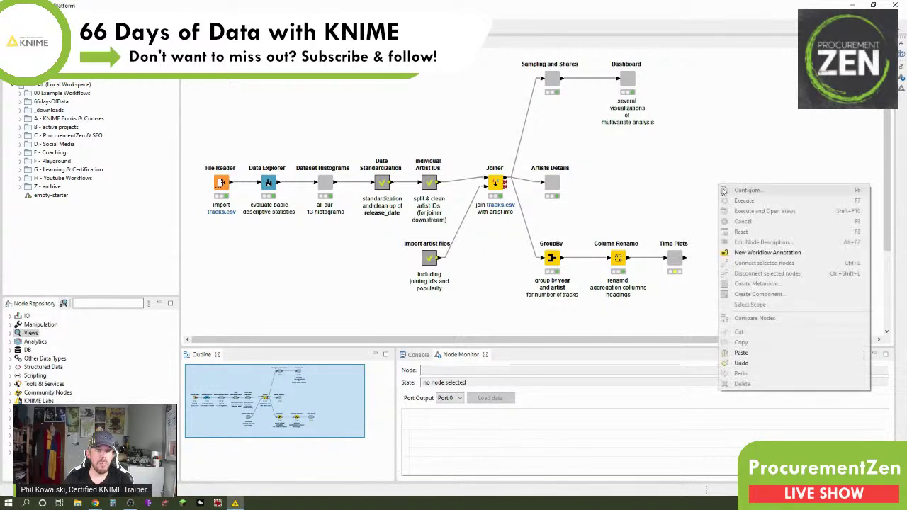
{"action": "left_click", "coordinate": [752, 251]}
{"action": "left_click_drag", "start_coordinate": [744, 187], "coordinate": [672, 233]}
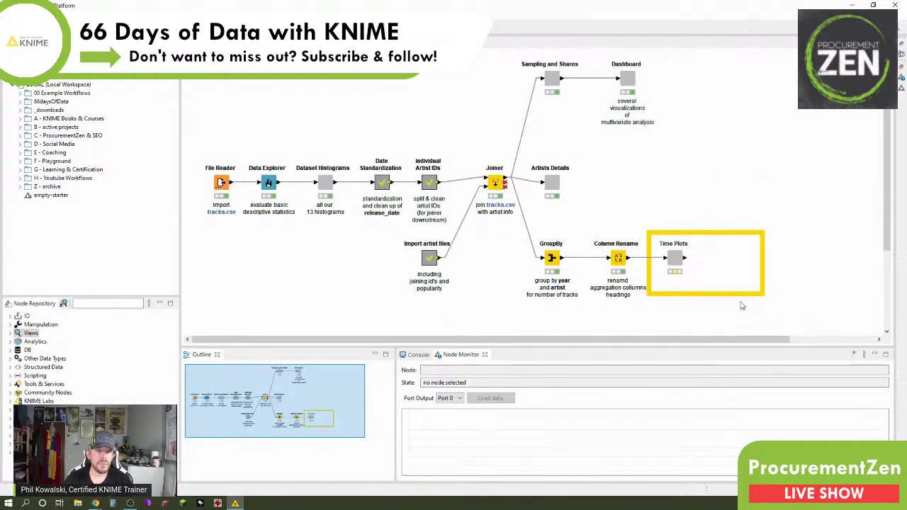
{"action": "left_click", "coordinate": [765, 272]}
{"action": "left_click_drag", "start_coordinate": [765, 262], "coordinate": [713, 264]}
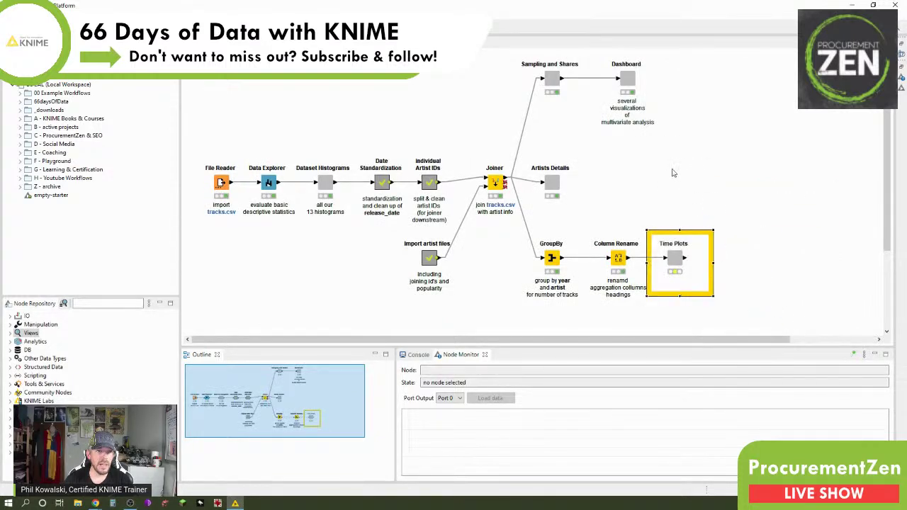
Step: Open the inner workflow of the Time Plots component
{"action": "double_click", "coordinate": [677, 261], "text": "ctrl"}
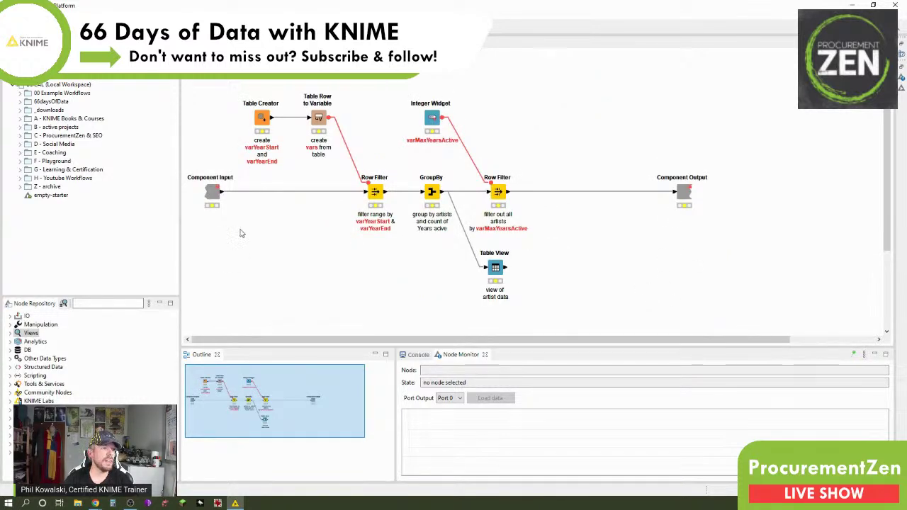
{"action": "key", "text": "ctrl+w"}
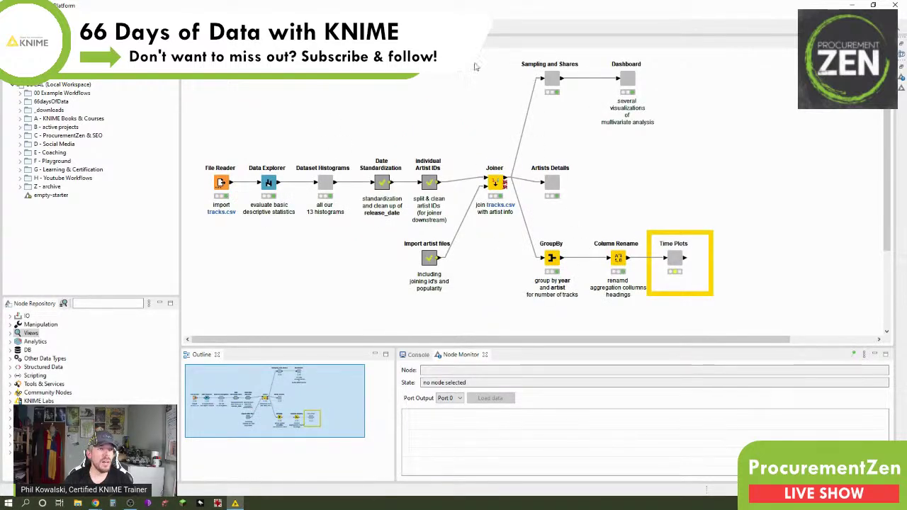
{"action": "key", "text": "ctrl+Page_Down"}
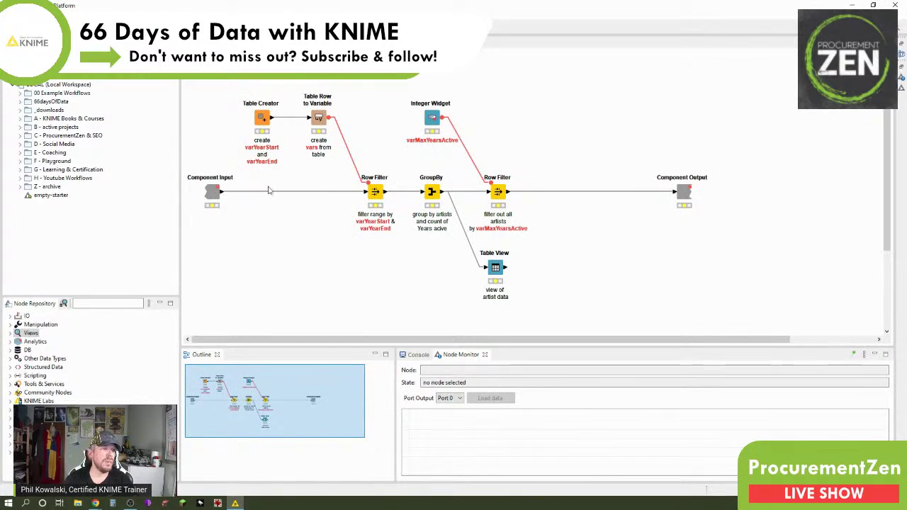
Step: Open the Table Creator configuration and widen the columns to show the full varStartYear and varEndYear names
{"action": "double_click", "coordinate": [261, 119]}
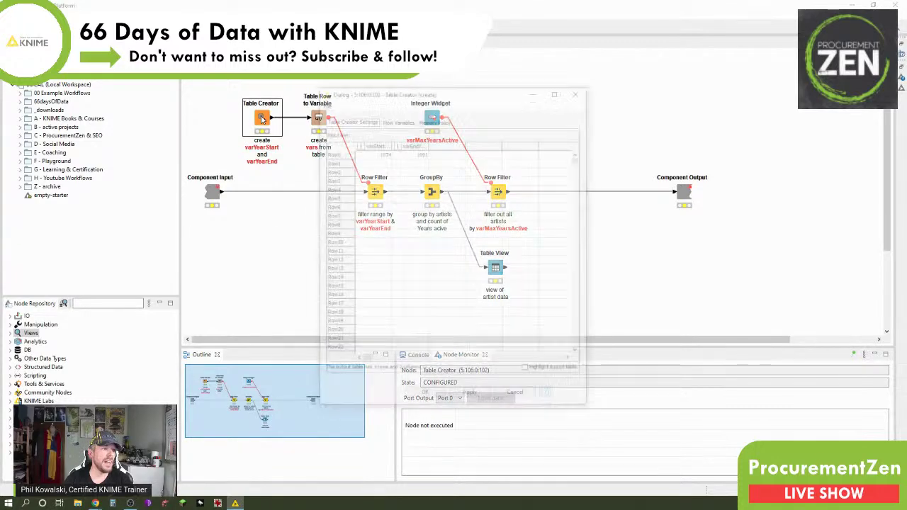
{"action": "left_click_drag", "start_coordinate": [457, 93], "coordinate": [578, 86]}
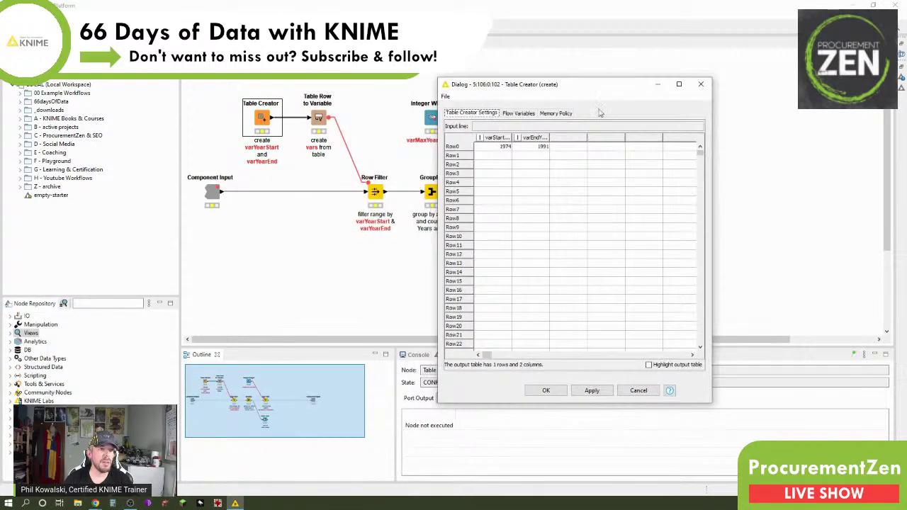
{"action": "left_click_drag", "start_coordinate": [508, 139], "coordinate": [627, 139]}
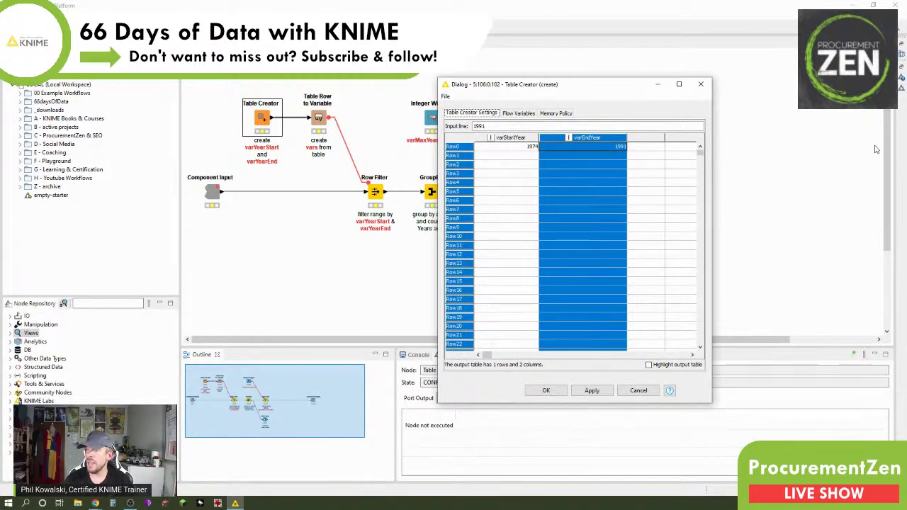
Step: Check the Day 46 task in the browser, highlight its <from year> <to year> time window, and return to KNIME
{"action": "key", "text": "alt+Tab"}
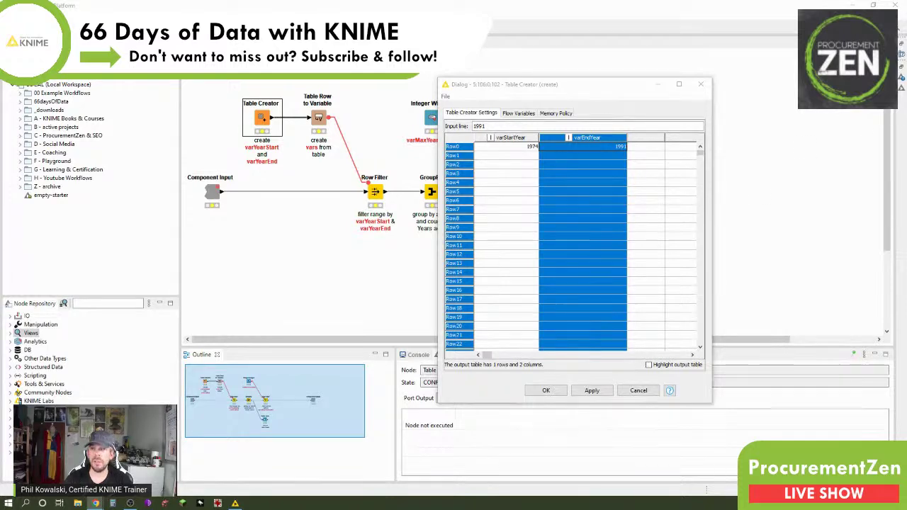
{"action": "key", "text": "alt+Tab"}
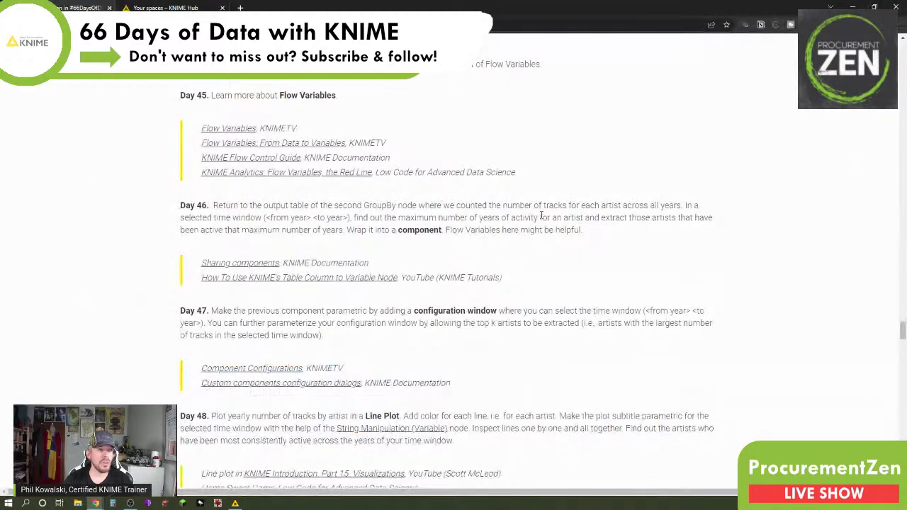
{"action": "left_click_drag", "start_coordinate": [266, 218], "coordinate": [345, 218]}
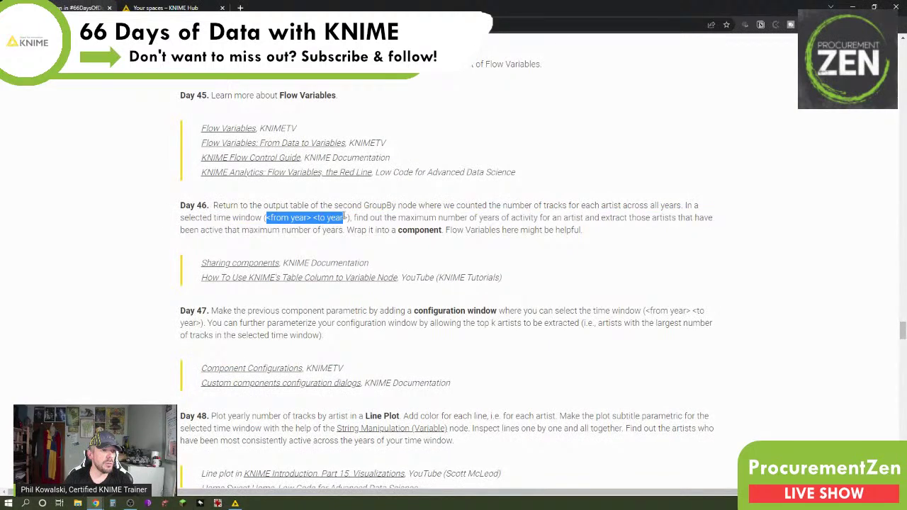
{"action": "key", "text": "alt+Tab"}
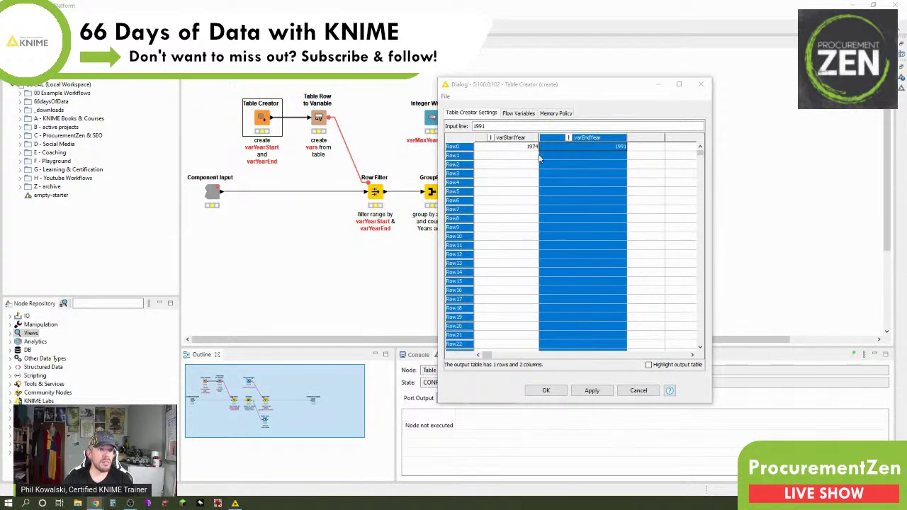
Step: Accept the Table Creator settings and execute the node
{"action": "left_click", "coordinate": [544, 391]}
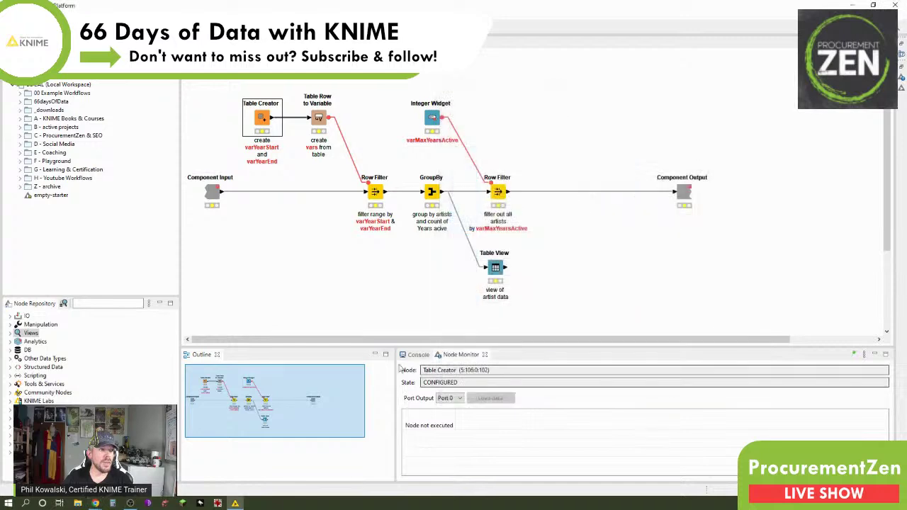
{"action": "right_click", "coordinate": [262, 122]}
{"action": "left_click", "coordinate": [267, 138]}
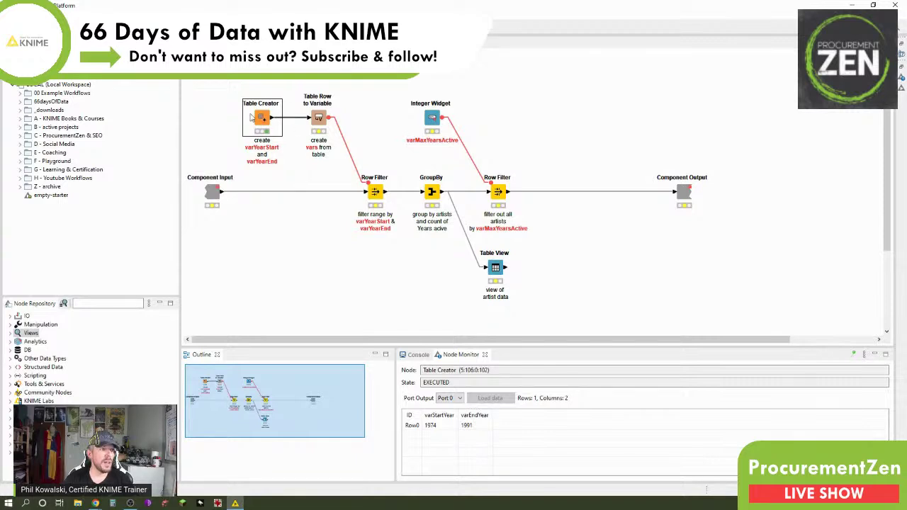
Step: Enlarge the view of the variable-creating nodes and show the Table Creator's output in the Node Monitor
{"action": "scroll", "coordinate": [273, 120], "scroll_direction": "up", "scroll_amount": 3}
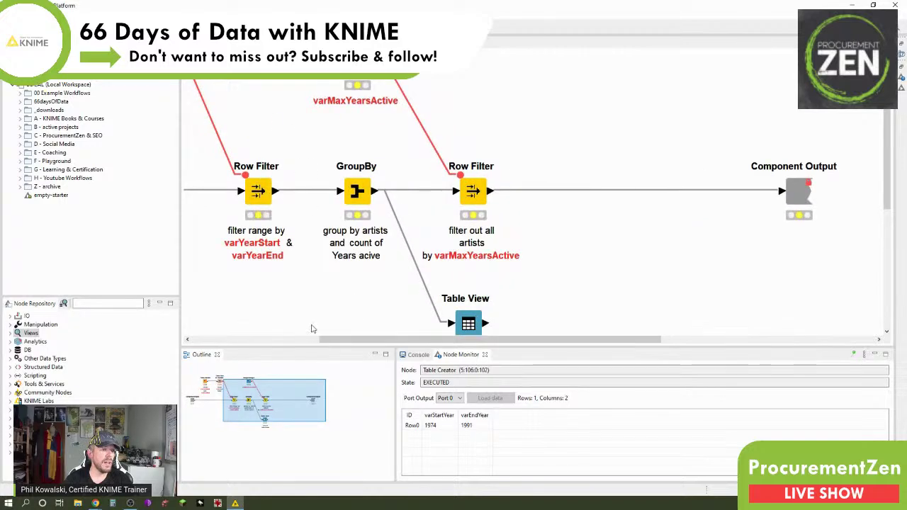
{"action": "left_click_drag", "start_coordinate": [295, 404], "coordinate": [231, 370]}
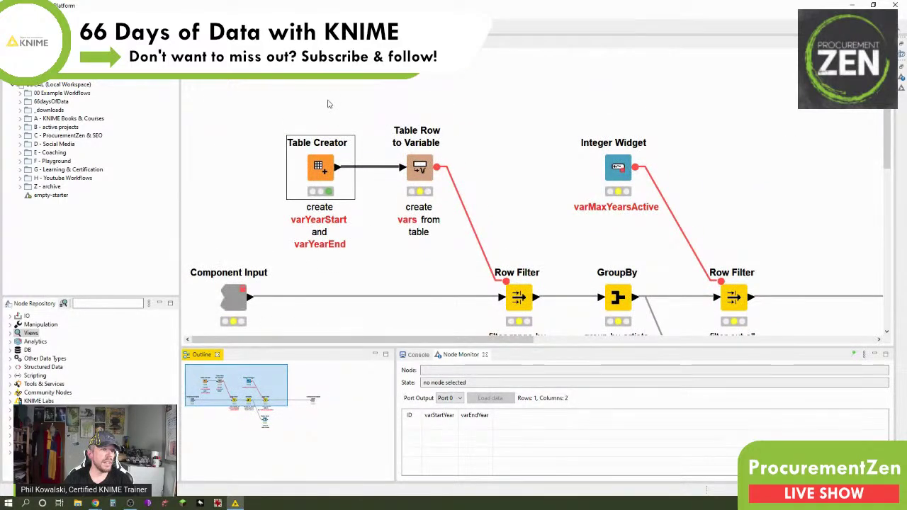
{"action": "left_click", "coordinate": [350, 167]}
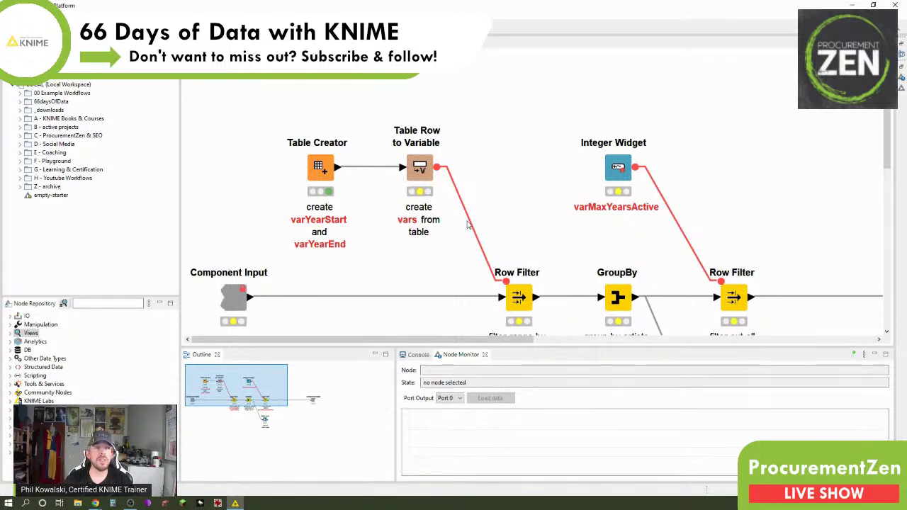
{"action": "left_click", "coordinate": [325, 168]}
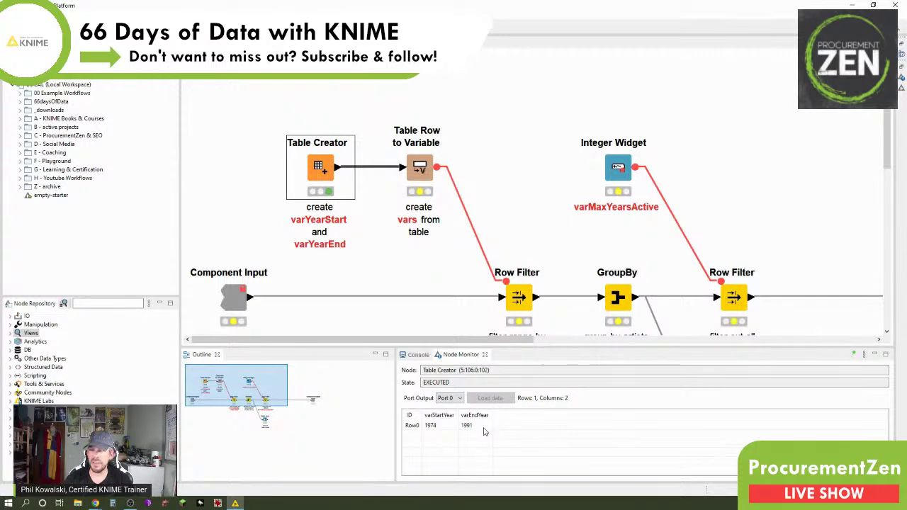
Step: Execute the Table Row to Variable node
{"action": "left_click", "coordinate": [424, 170]}
{"action": "right_click", "coordinate": [425, 170]}
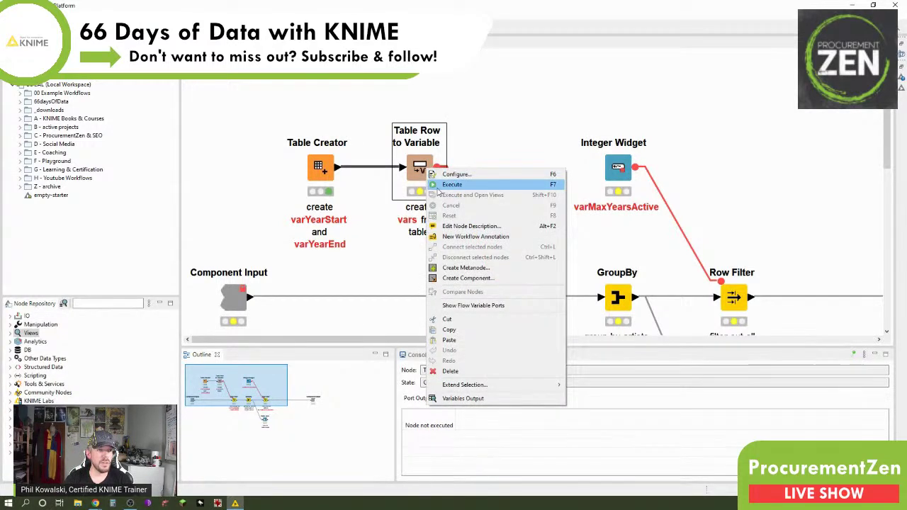
{"action": "left_click", "coordinate": [452, 185]}
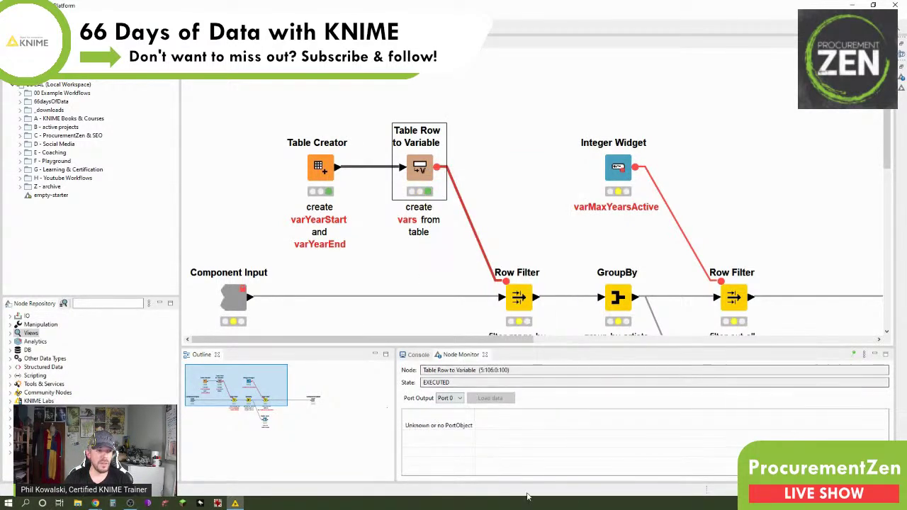
Step: Examine the Variables Output of the Table Row to Variable node and close it
{"action": "right_click", "coordinate": [424, 170]}
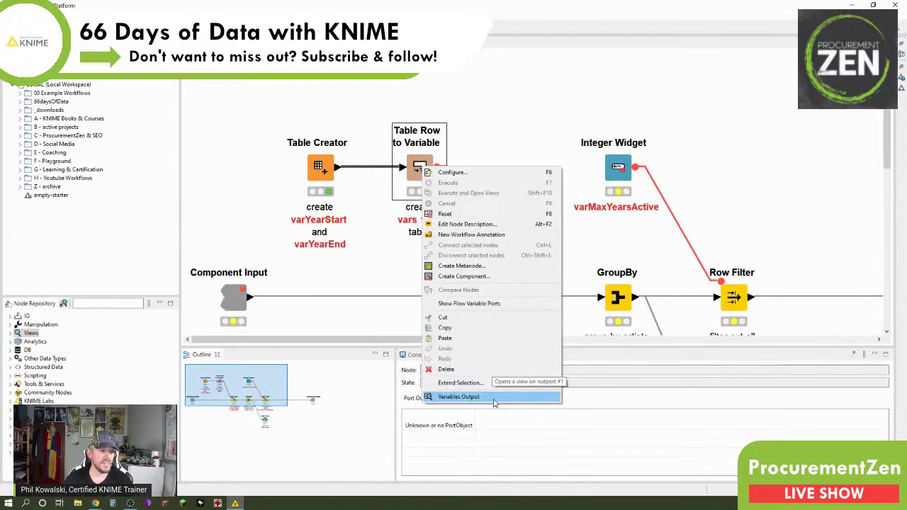
{"action": "left_click", "coordinate": [494, 398]}
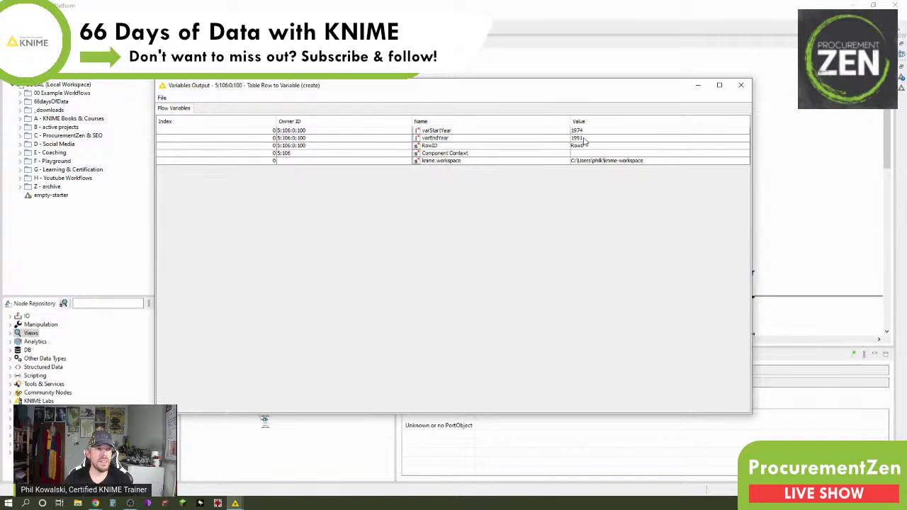
{"action": "left_click", "coordinate": [741, 85]}
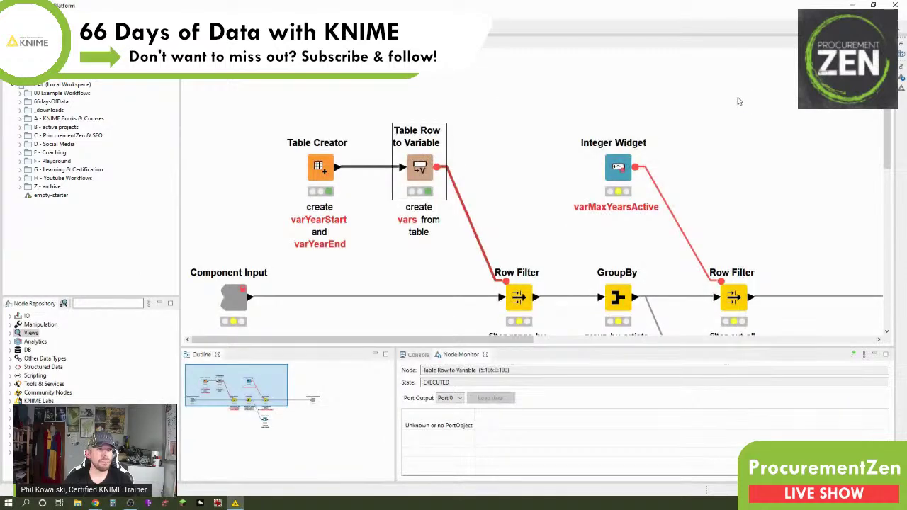
Step: Execute the Component Input node to load its data table
{"action": "scroll", "coordinate": [578, 142], "scroll_direction": "down", "scroll_amount": 2}
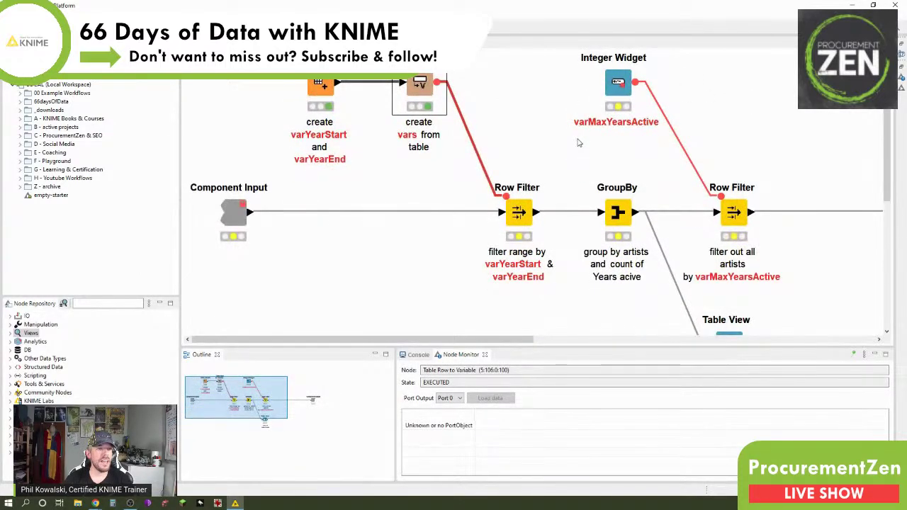
{"action": "scroll", "coordinate": [578, 142], "scroll_direction": "up", "scroll_amount": 1}
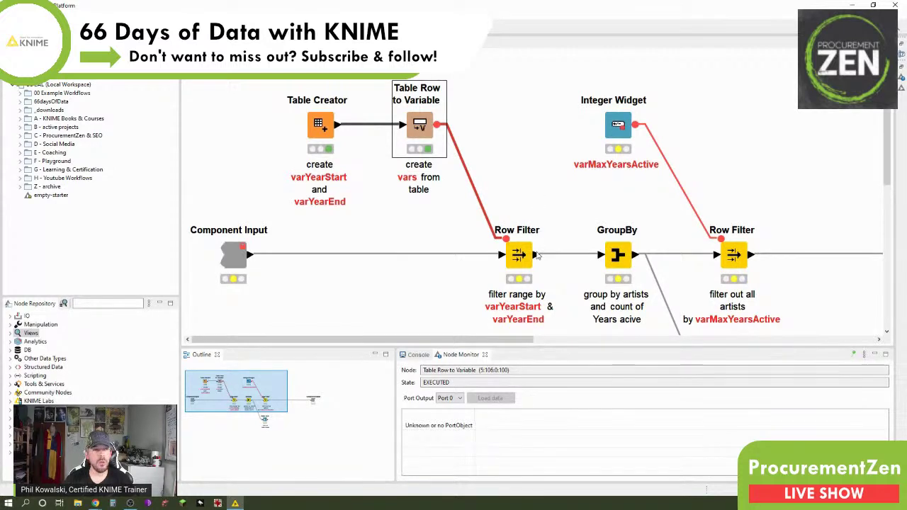
{"action": "left_click", "coordinate": [236, 259]}
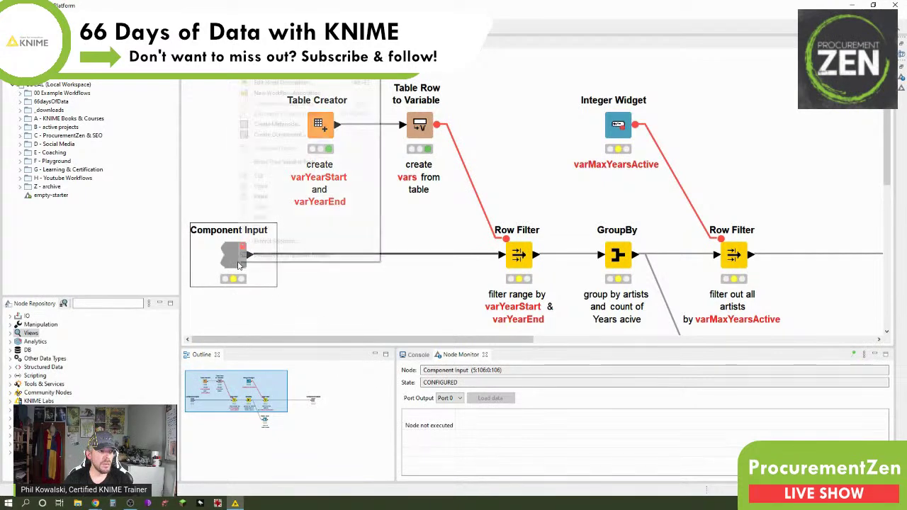
{"action": "right_click", "coordinate": [239, 262]}
{"action": "left_click", "coordinate": [276, 40]}
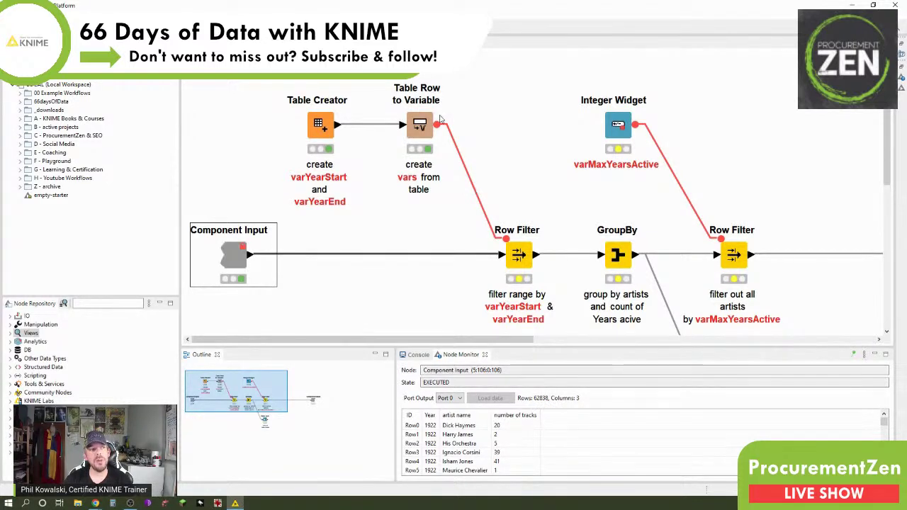
Step: Check the Table Creator's output and examine which flow variables control the year-range Row Filter's lower and upper bounds
{"action": "left_click", "coordinate": [318, 133]}
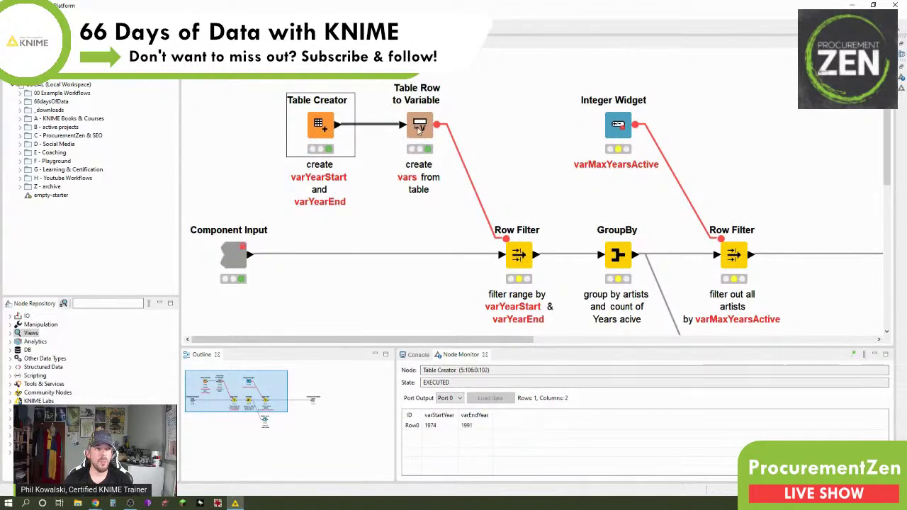
{"action": "double_click", "coordinate": [516, 258]}
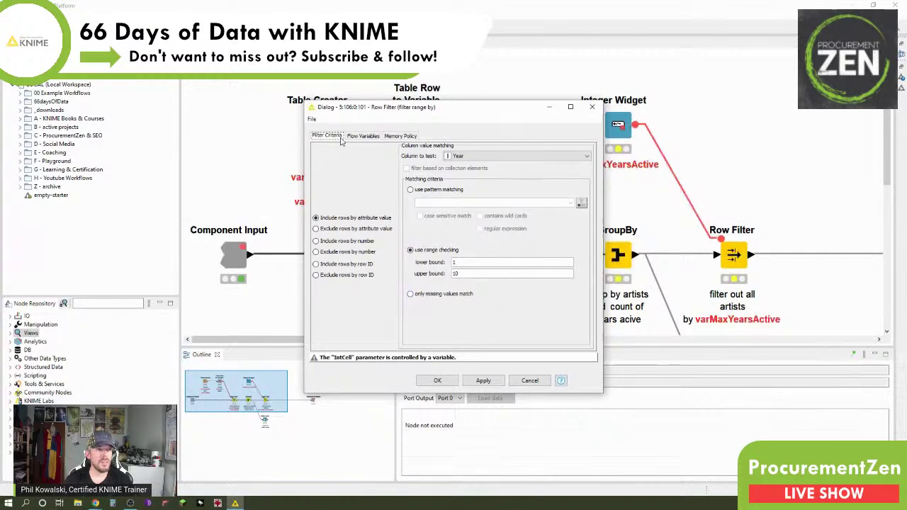
{"action": "left_click", "coordinate": [363, 135]}
{"action": "left_click", "coordinate": [315, 150]}
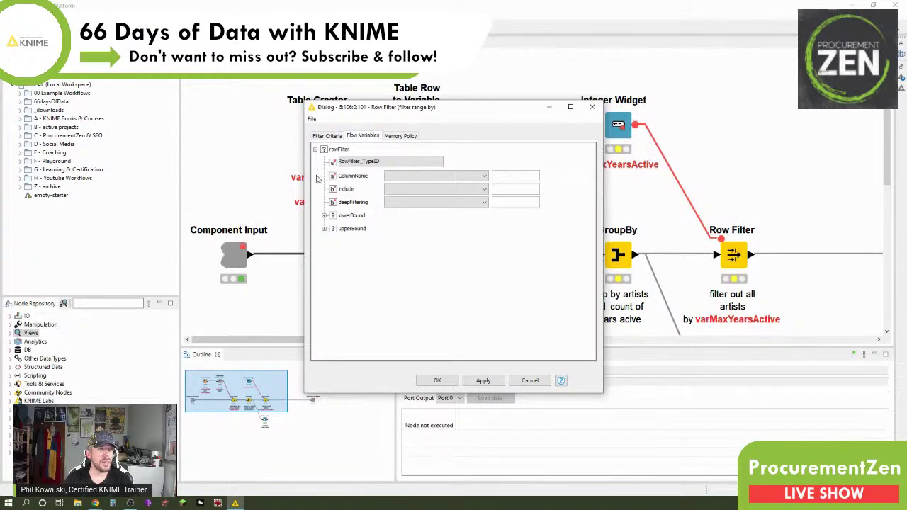
{"action": "left_click", "coordinate": [325, 217]}
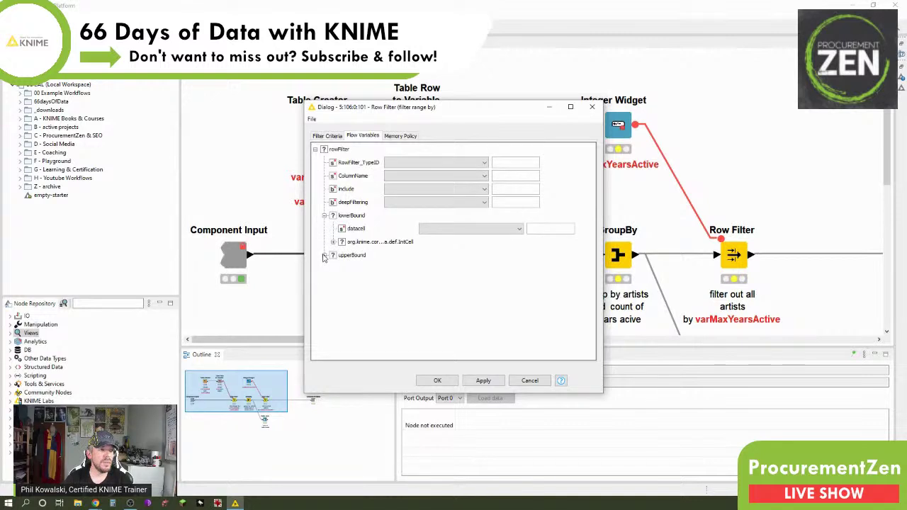
{"action": "left_click", "coordinate": [333, 242]}
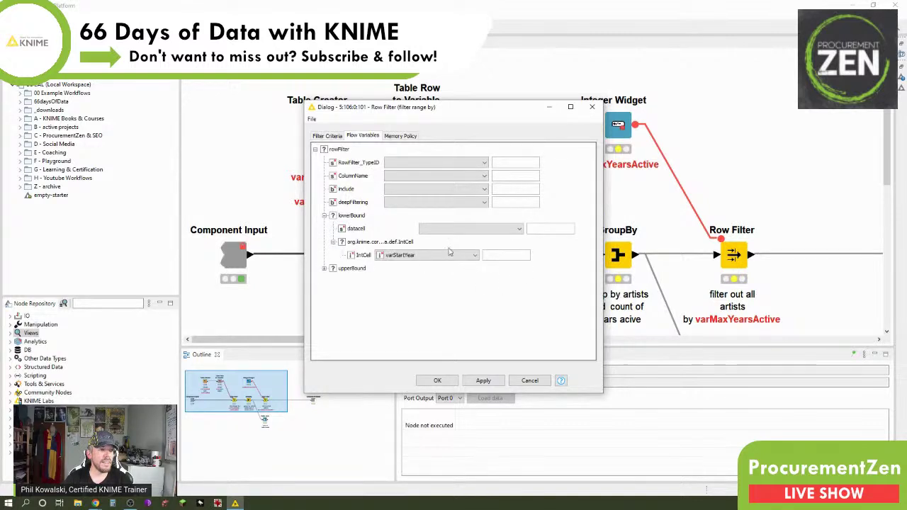
{"action": "left_click", "coordinate": [324, 269]}
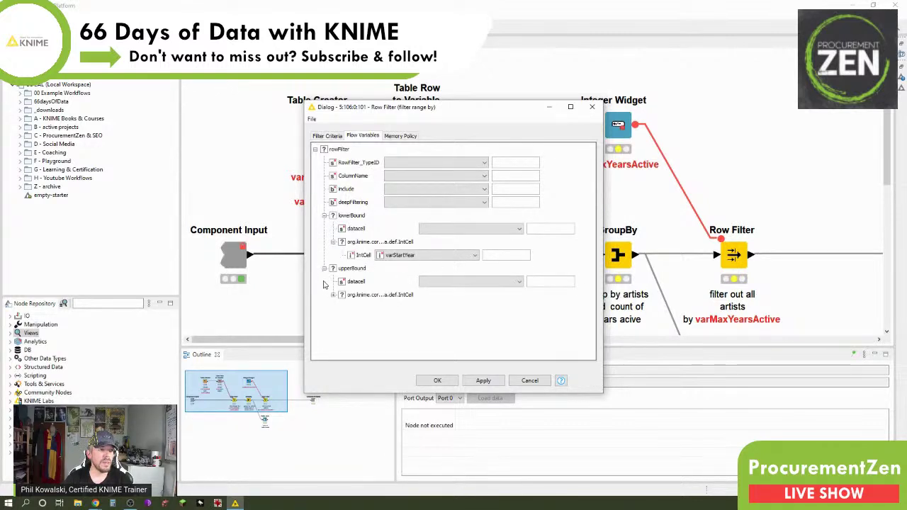
{"action": "left_click", "coordinate": [333, 296]}
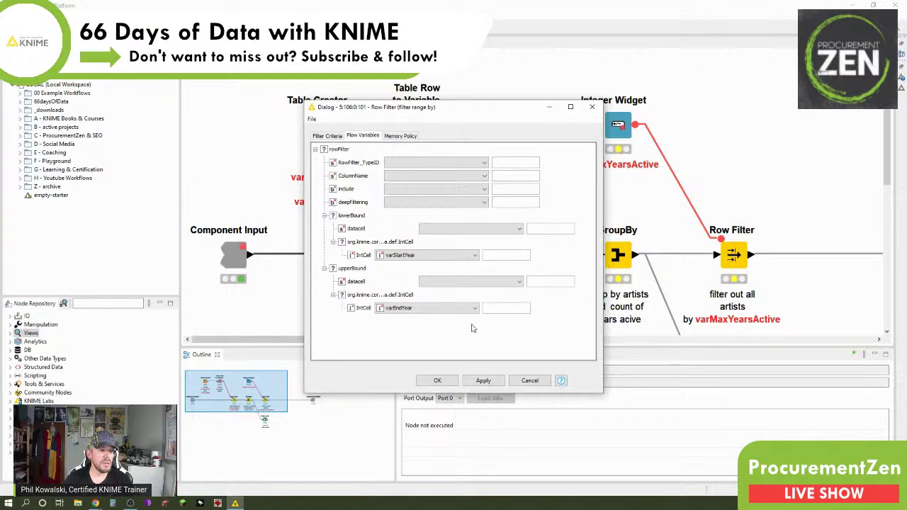
Step: Try to clear the lower and upper bounds in the year-range Row Filter's range checking criteria
{"action": "left_click", "coordinate": [332, 136]}
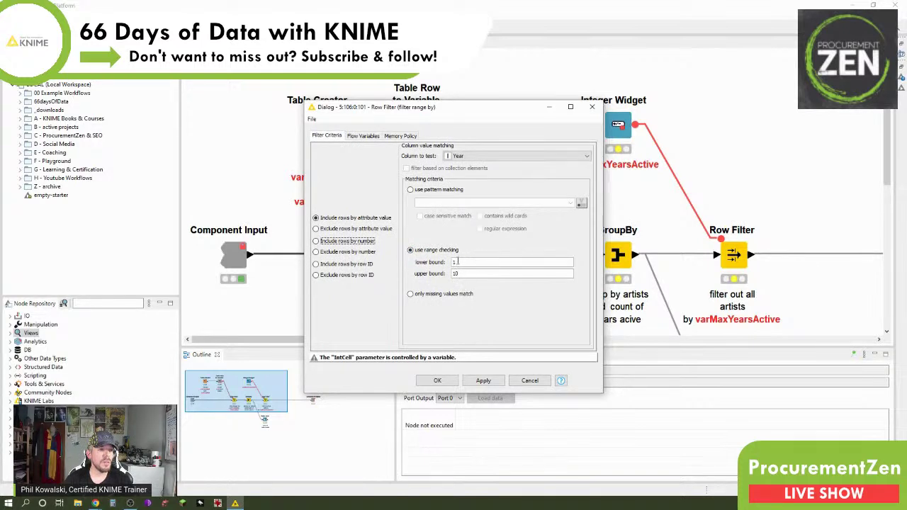
{"action": "left_click", "coordinate": [459, 263]}
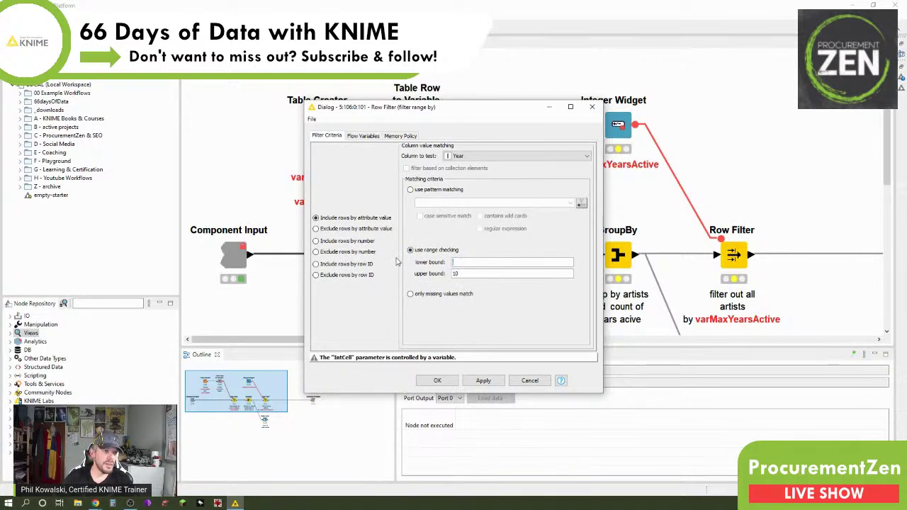
{"action": "key", "text": "Tab"}
{"action": "key", "text": "BackSpace"}
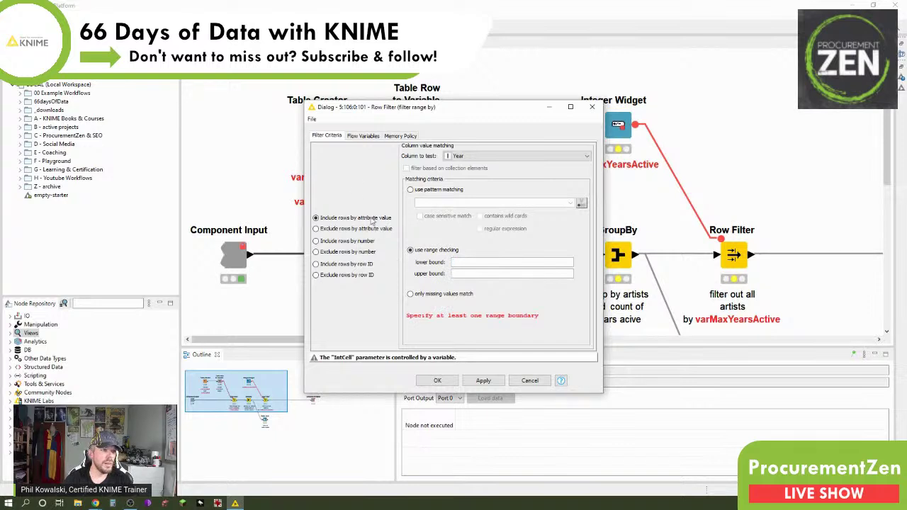
{"action": "left_click", "coordinate": [361, 136]}
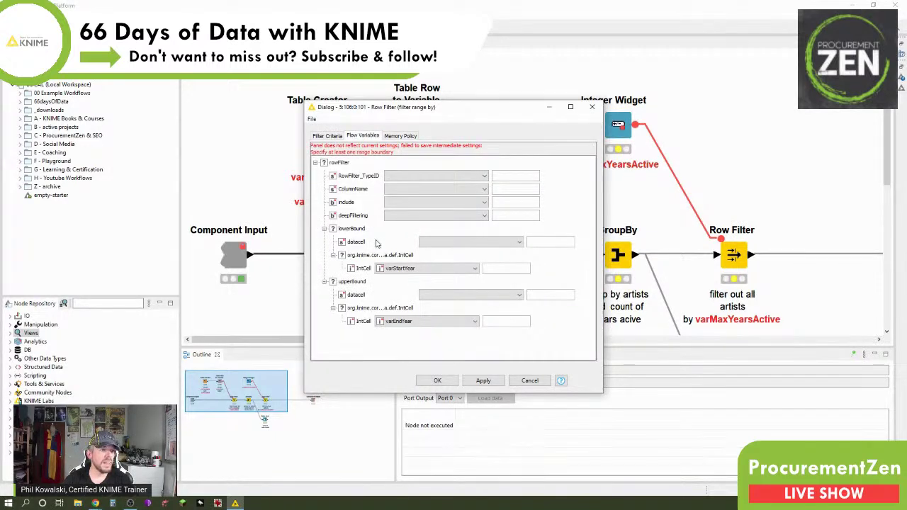
{"action": "left_click", "coordinate": [318, 136]}
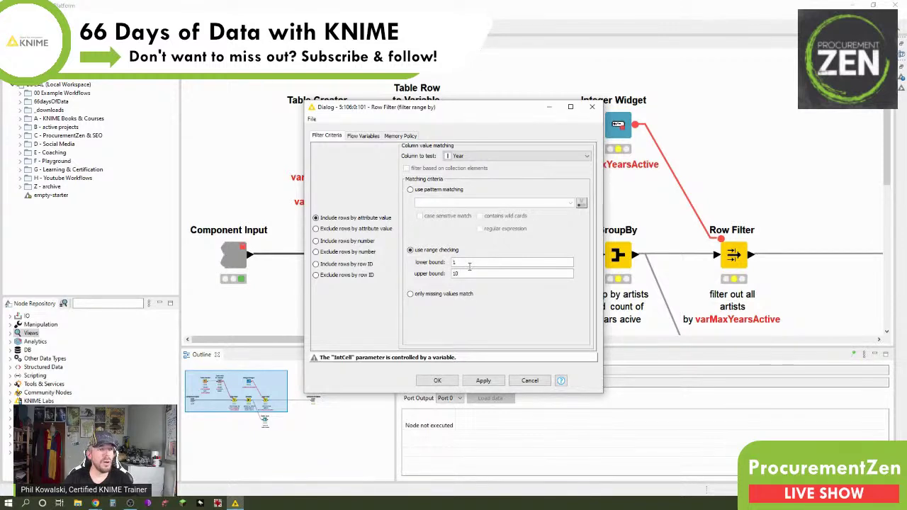
{"action": "key", "text": "Down"}
{"action": "key", "text": "Up"}
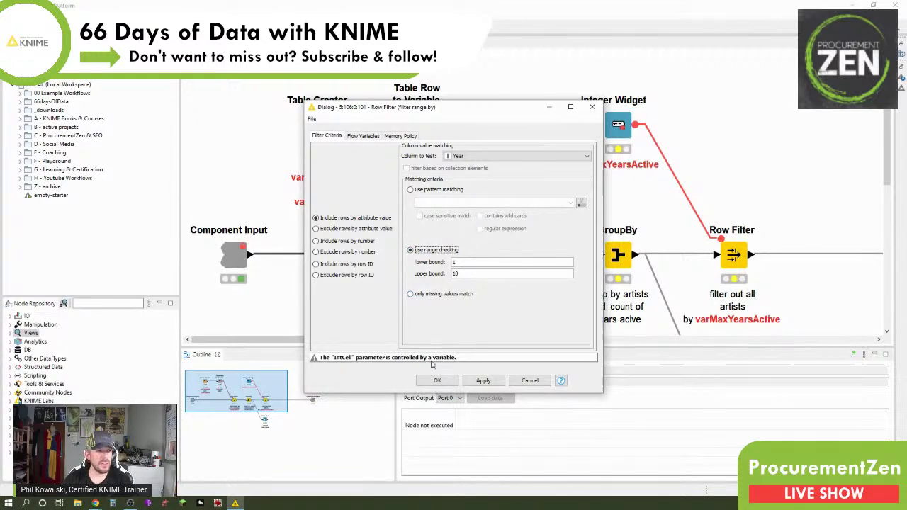
Step: Control the Row Filter's lowerBound IntCell with varStartYear and its upperBound IntCell with varEndYear, and accept the configuration
{"action": "left_click", "coordinate": [362, 136]}
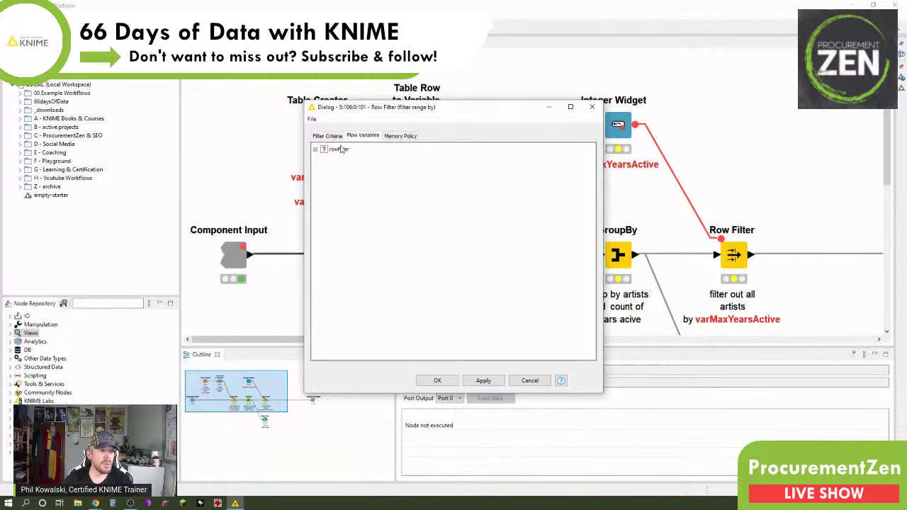
{"action": "left_click", "coordinate": [316, 150]}
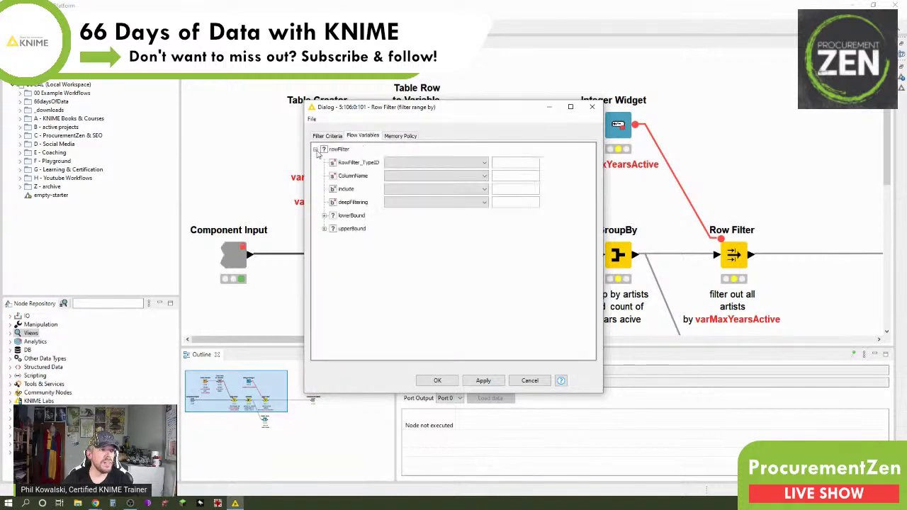
{"action": "left_click", "coordinate": [324, 216]}
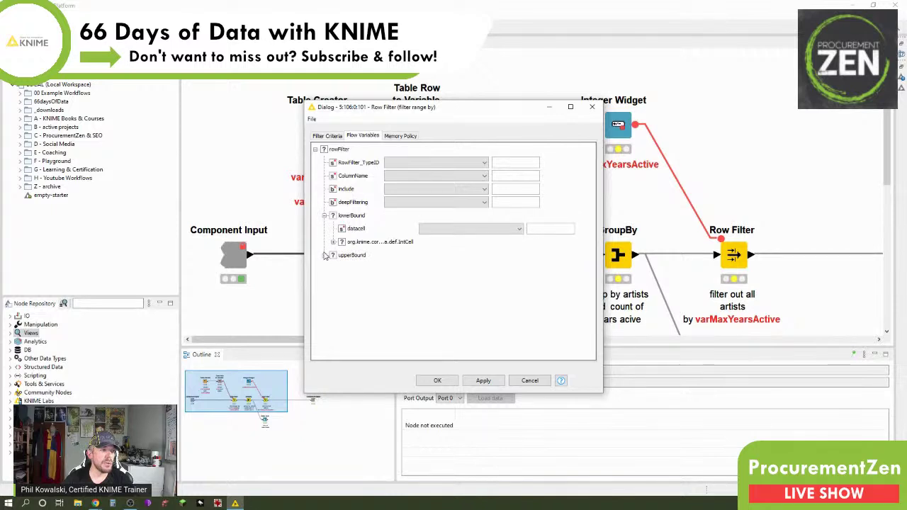
{"action": "left_click", "coordinate": [324, 255]}
{"action": "left_click", "coordinate": [333, 282]}
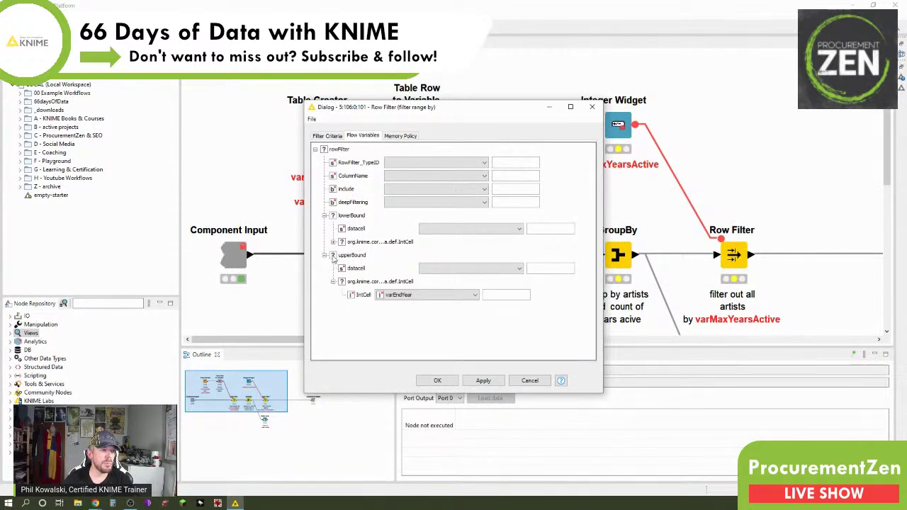
{"action": "left_click", "coordinate": [333, 241]}
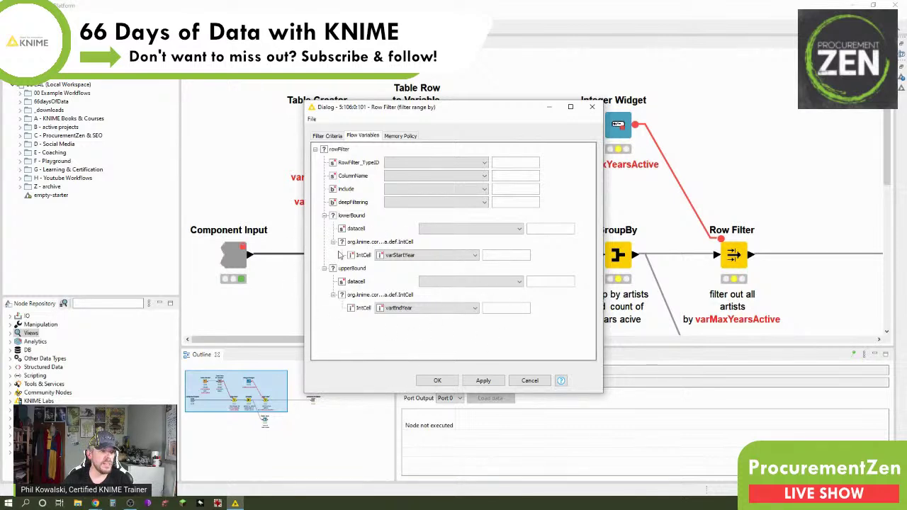
{"action": "left_click", "coordinate": [389, 255]}
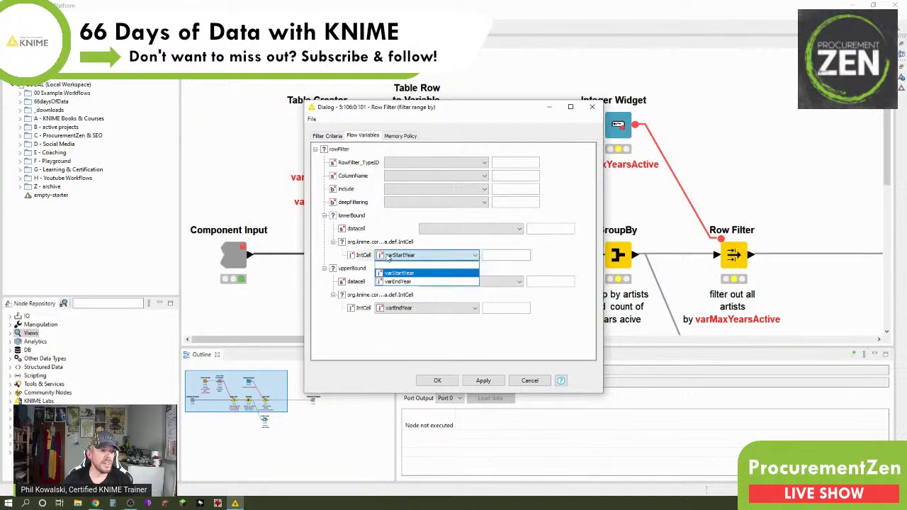
{"action": "left_click", "coordinate": [394, 273]}
{"action": "left_click", "coordinate": [401, 309]}
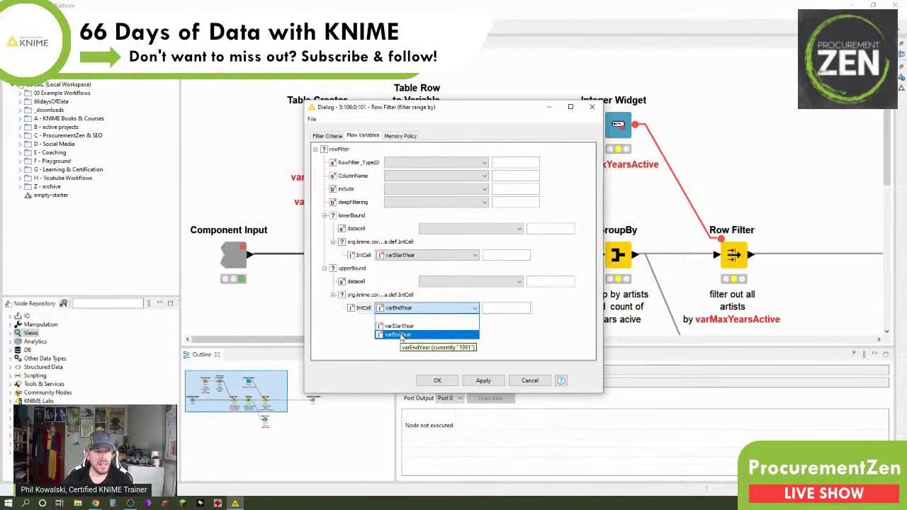
{"action": "left_click", "coordinate": [402, 335]}
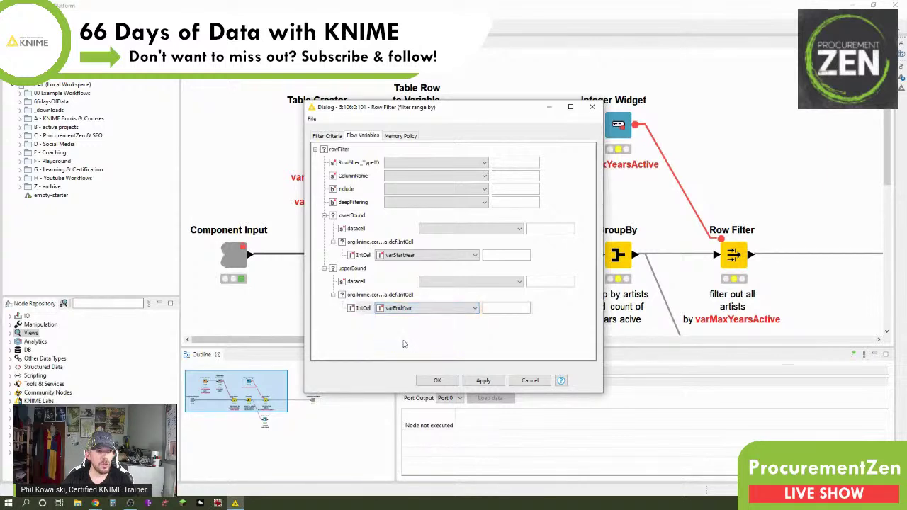
{"action": "left_click", "coordinate": [329, 136]}
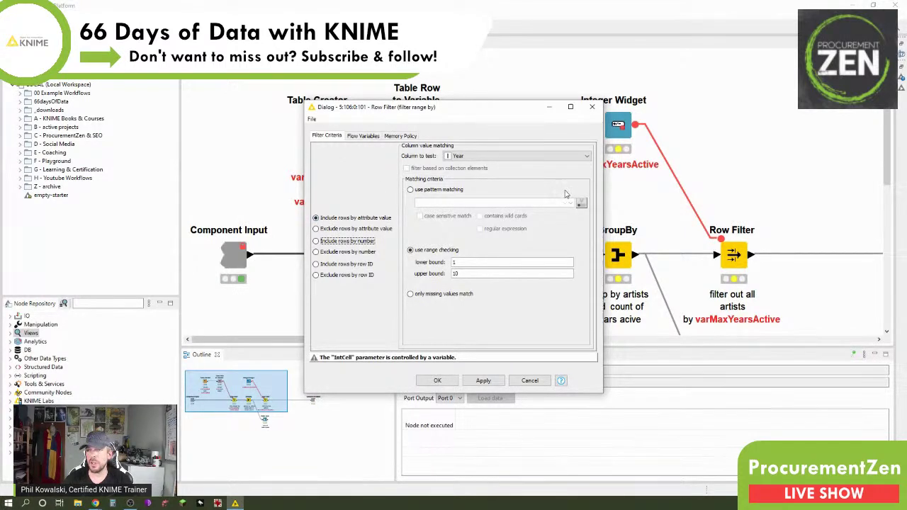
{"action": "left_click", "coordinate": [437, 380]}
Step: Show the Component Input's table in the Node Monitor and execute the year-range Row Filter node
{"action": "left_click", "coordinate": [234, 254]}
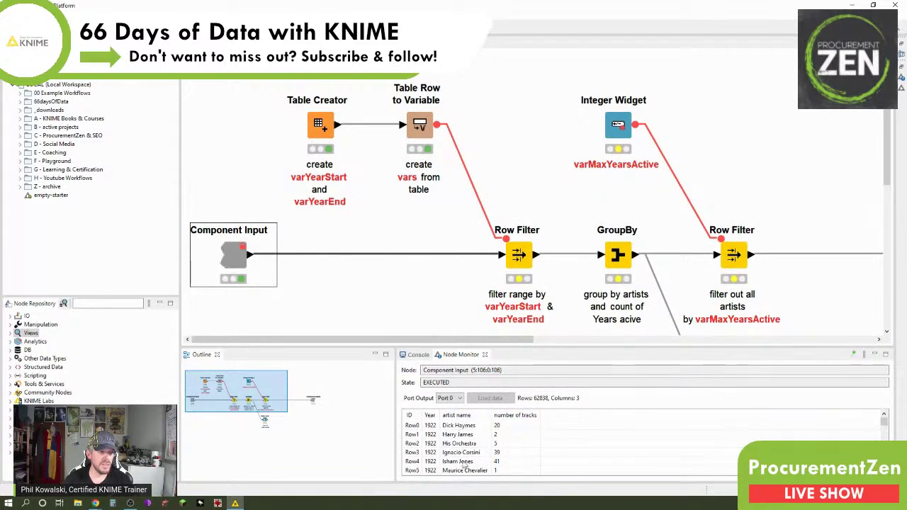
{"action": "right_click", "coordinate": [526, 255]}
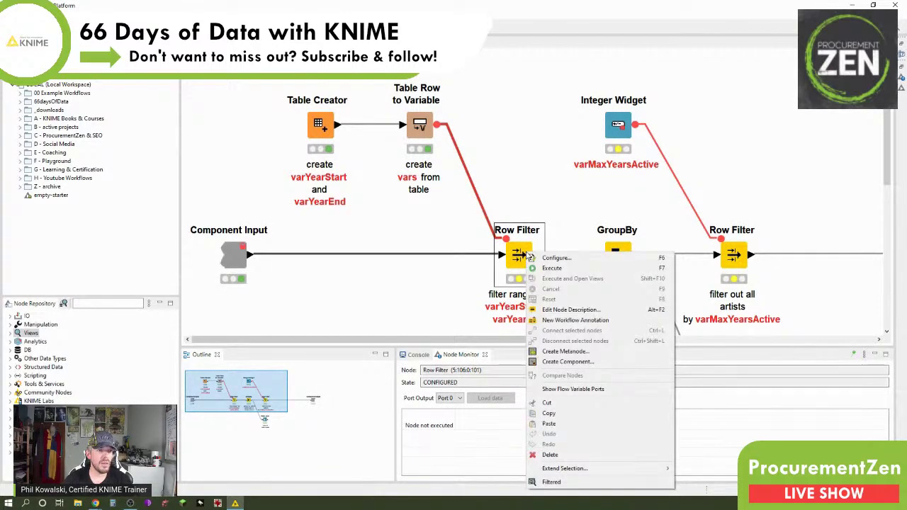
{"action": "left_click", "coordinate": [544, 270]}
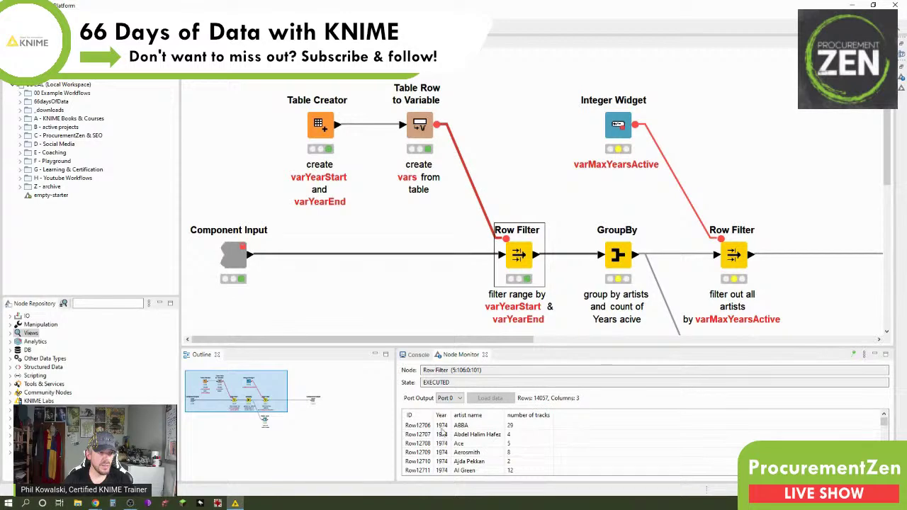
Step: Examine the years in the Row Filter's filtered output table from the first to the last row and close it
{"action": "left_click", "coordinate": [523, 256]}
{"action": "right_click", "coordinate": [523, 255]}
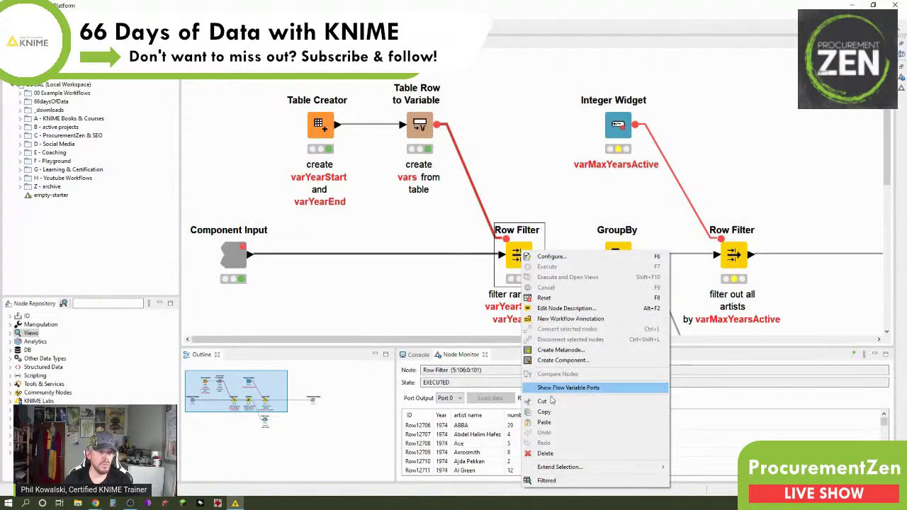
{"action": "left_click", "coordinate": [531, 482]}
{"action": "scroll", "coordinate": [507, 334], "scroll_direction": "up", "scroll_amount": 3}
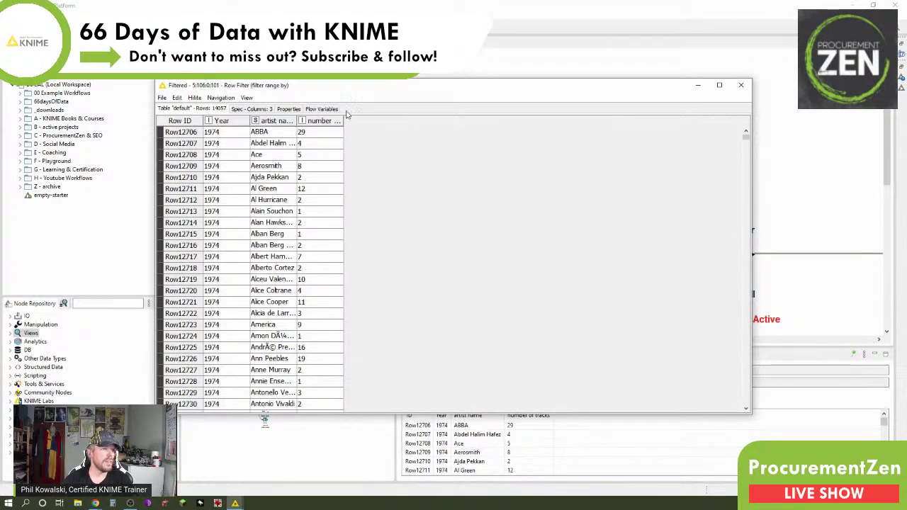
{"action": "left_click_drag", "start_coordinate": [745, 141], "coordinate": [746, 414]}
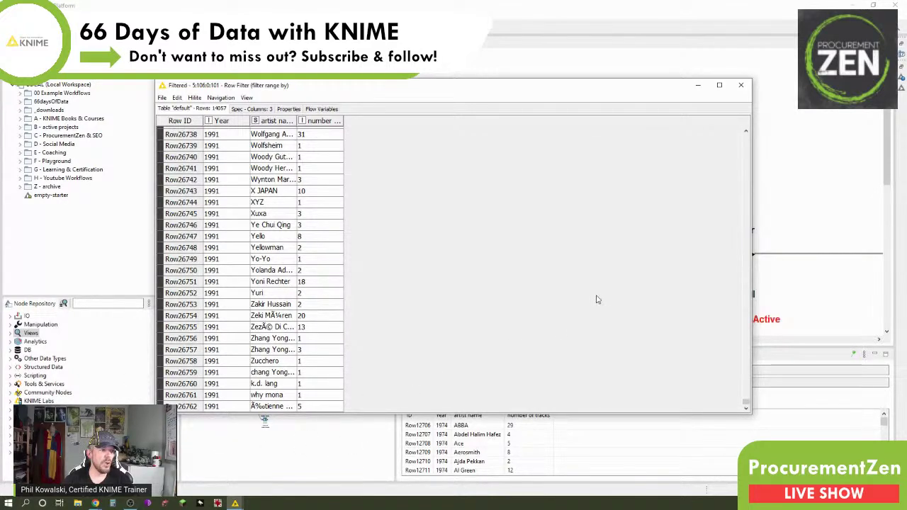
{"action": "left_click", "coordinate": [740, 86]}
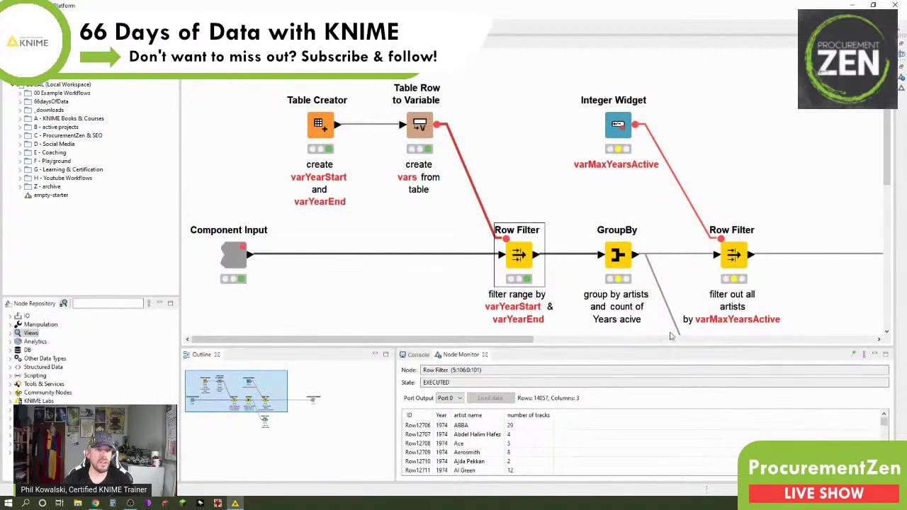
Step: Review the GroupBy node's group column and manual aggregation settings, accept them and execute the node
{"action": "left_click_drag", "start_coordinate": [469, 340], "coordinate": [534, 358]}
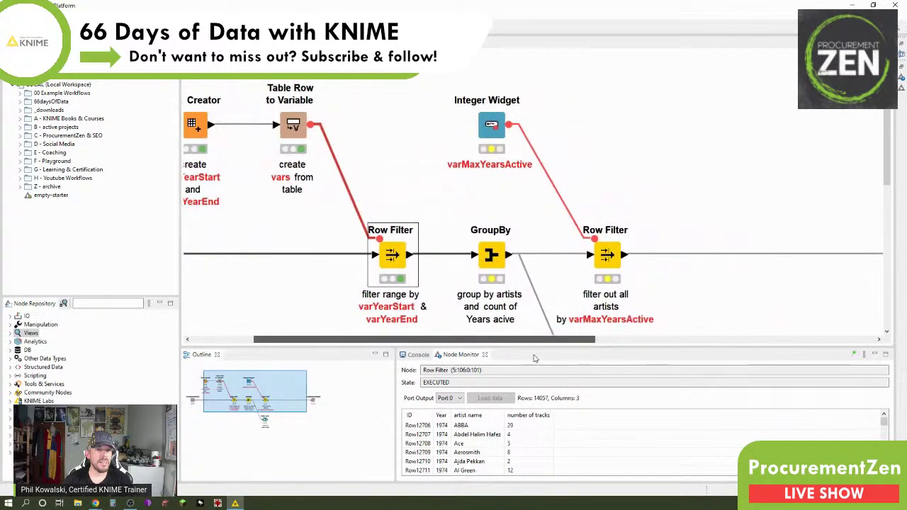
{"action": "scroll", "coordinate": [653, 177], "scroll_direction": "down", "scroll_amount": 3}
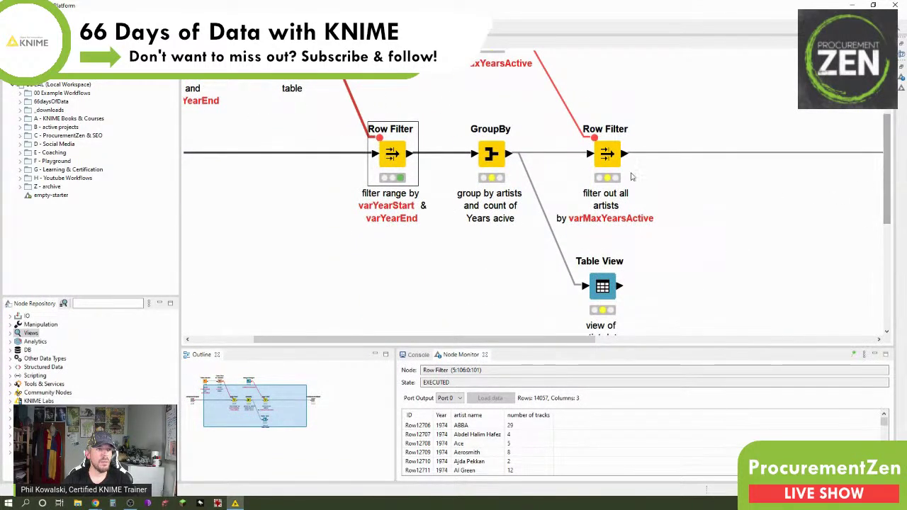
{"action": "left_click", "coordinate": [496, 157]}
{"action": "double_click", "coordinate": [496, 157]}
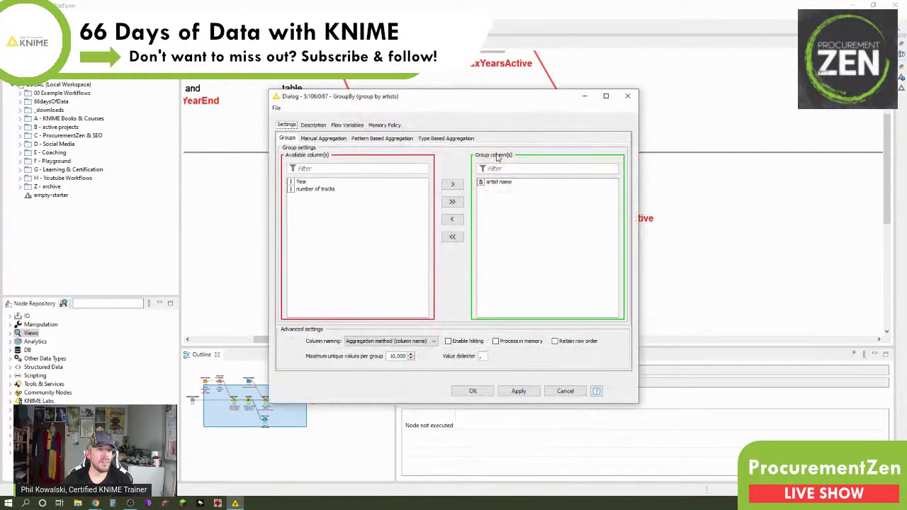
{"action": "left_click", "coordinate": [324, 139]}
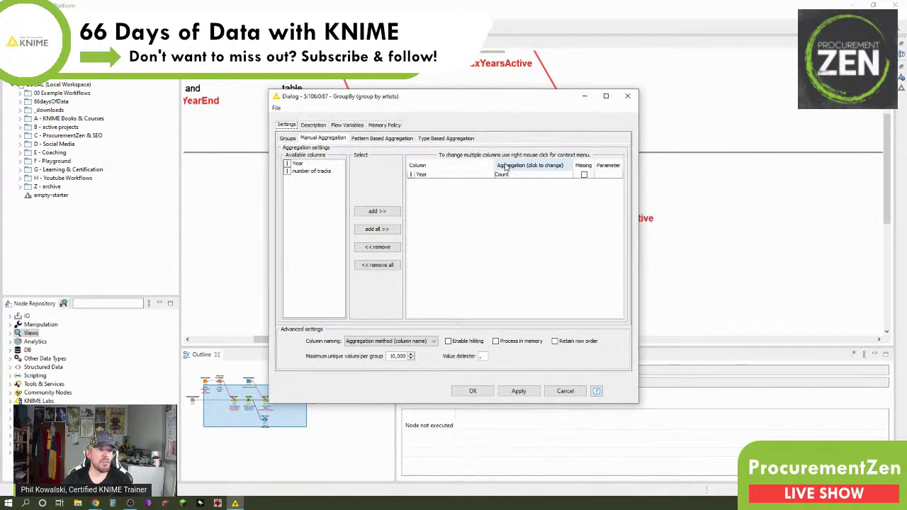
{"action": "left_click", "coordinate": [473, 391]}
{"action": "right_click", "coordinate": [498, 148]}
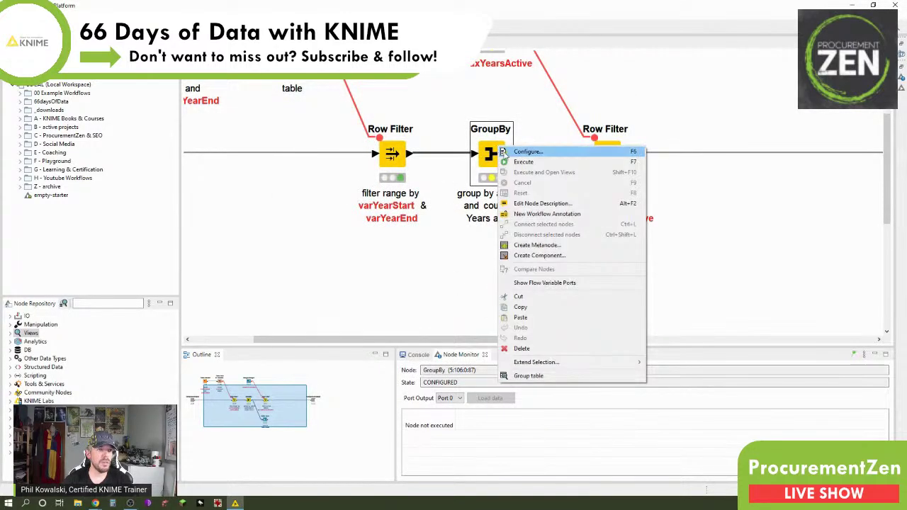
{"action": "left_click", "coordinate": [538, 162]}
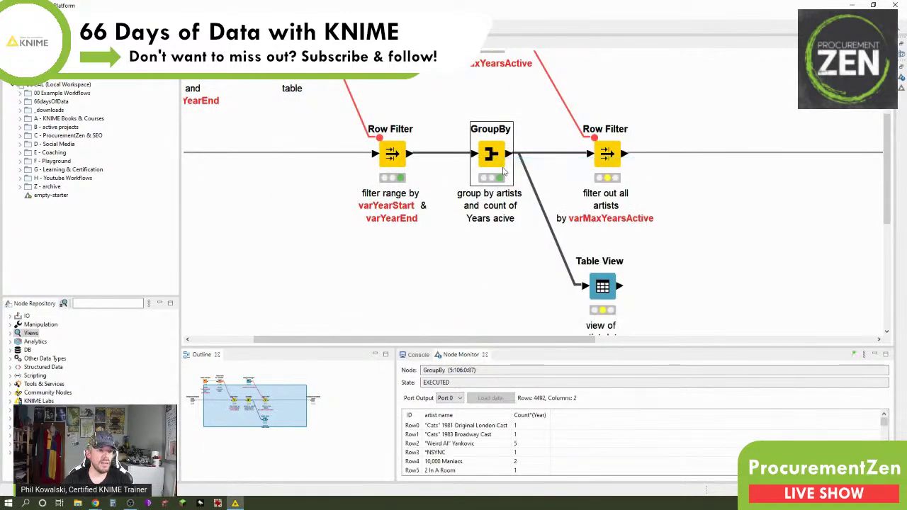
Step: Examine the GroupBy node's year counts per artist in the Node Monitor, widening the artist name column
{"action": "left_click", "coordinate": [563, 425]}
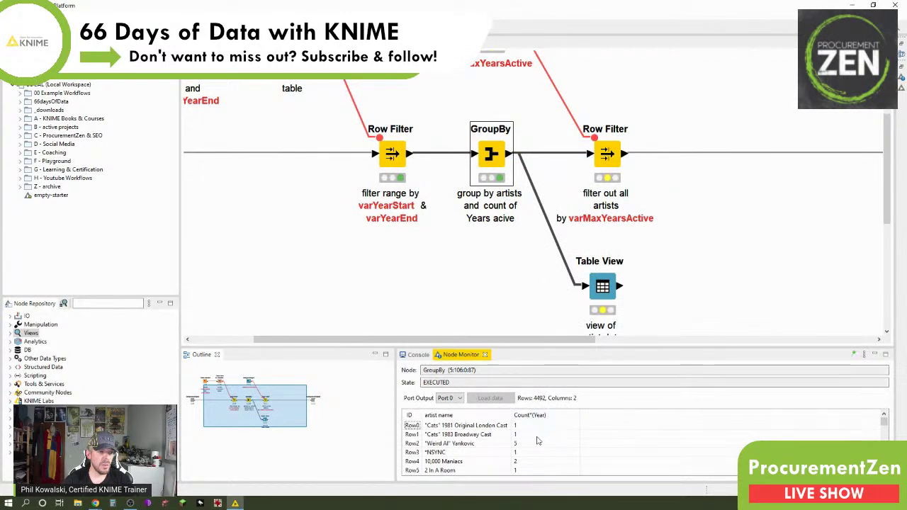
{"action": "left_click_drag", "start_coordinate": [514, 413], "coordinate": [533, 414]}
{"action": "scroll", "coordinate": [527, 435], "scroll_direction": "down", "scroll_amount": 1}
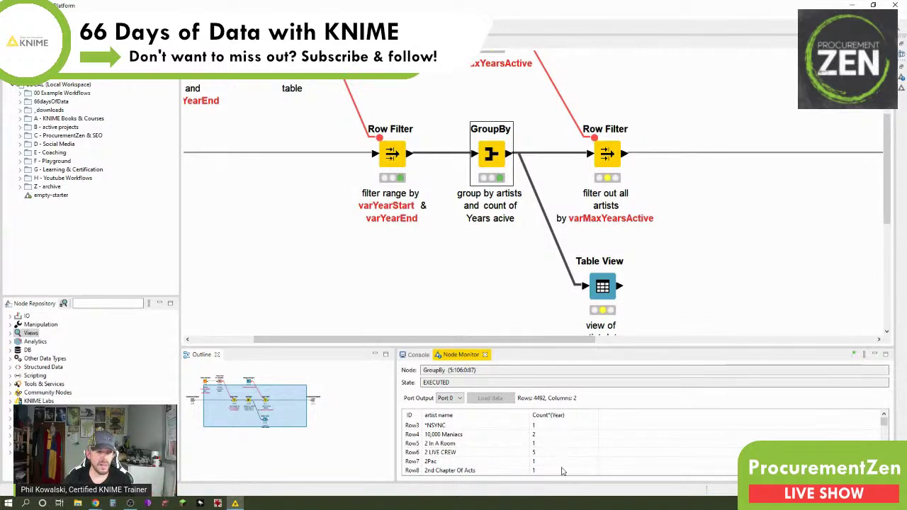
{"action": "scroll", "coordinate": [539, 439], "scroll_direction": "down", "scroll_amount": 5}
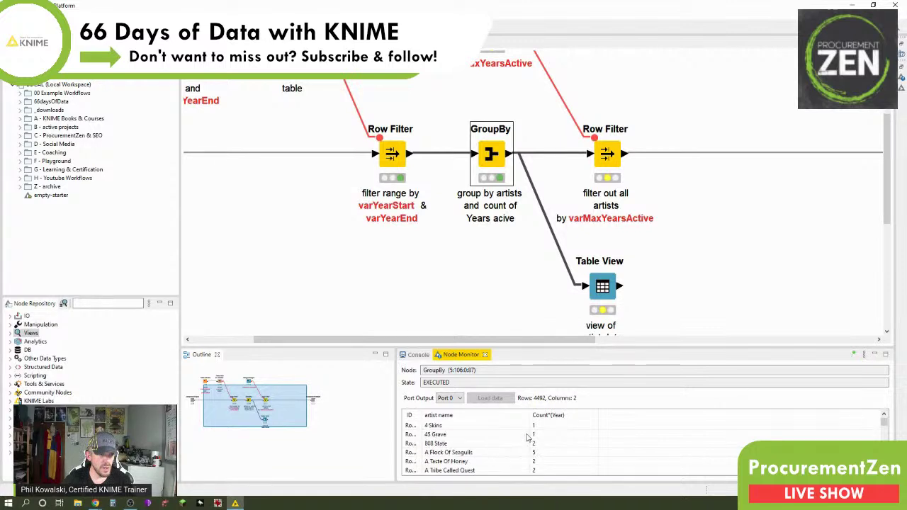
{"action": "scroll", "coordinate": [573, 456], "scroll_direction": "down", "scroll_amount": 3}
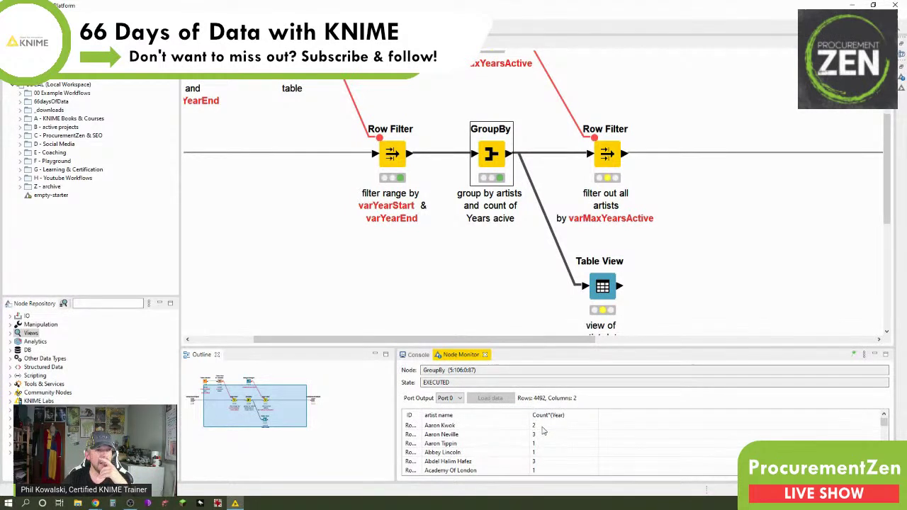
Step: Open the GroupBy node's full group table, look over the artists and their year counts, and close it
{"action": "left_click", "coordinate": [611, 287]}
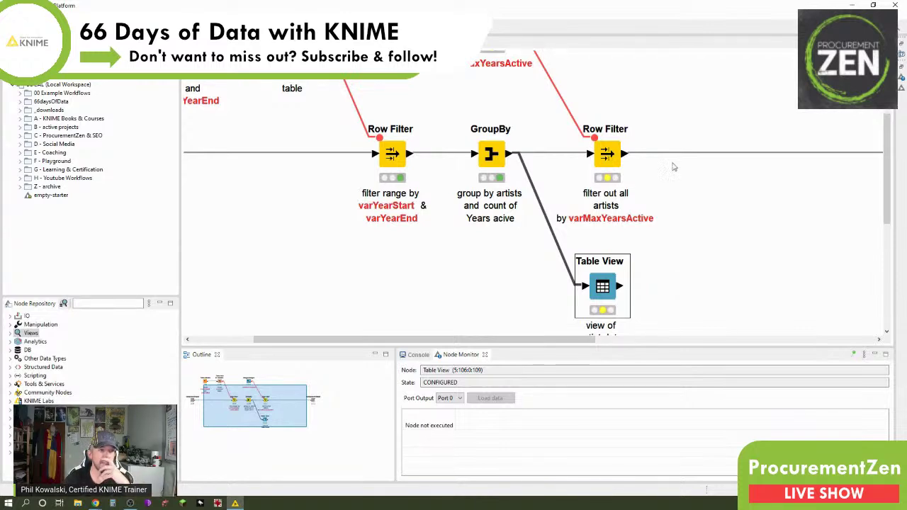
{"action": "right_click", "coordinate": [490, 155]}
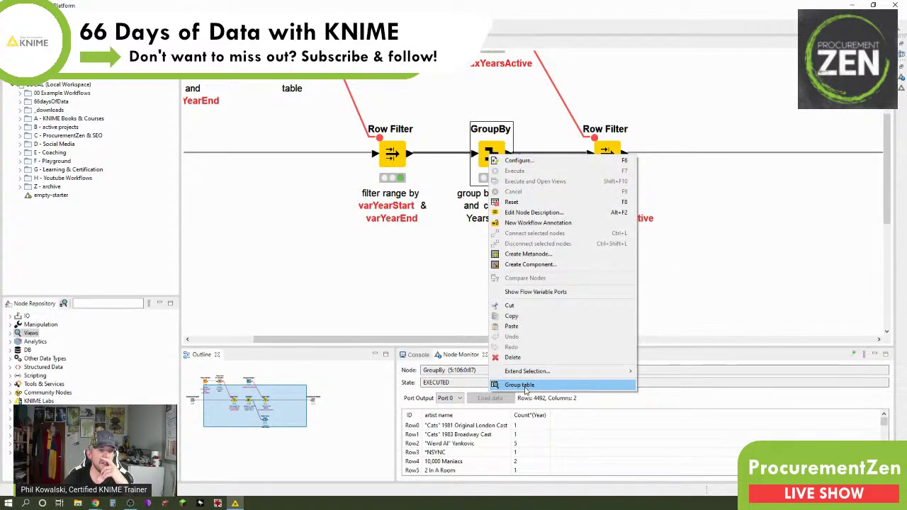
{"action": "left_click", "coordinate": [567, 388]}
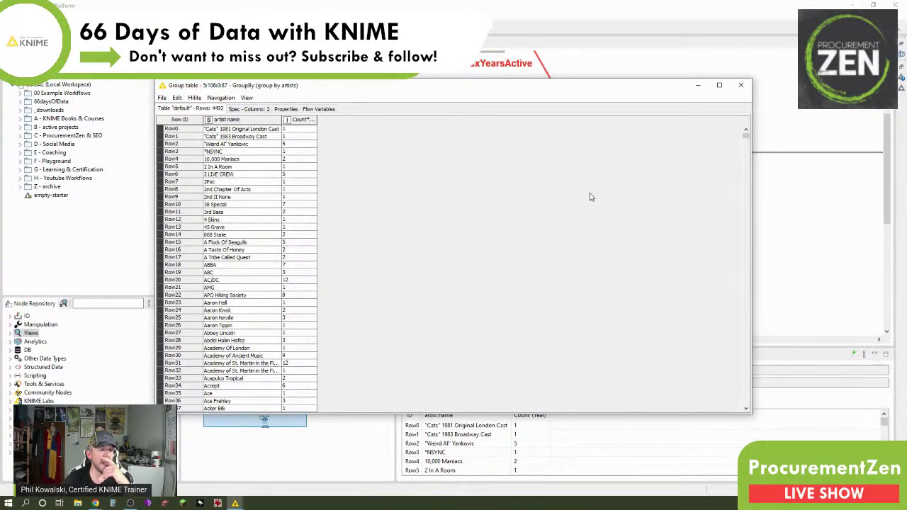
{"action": "left_click", "coordinate": [741, 85]}
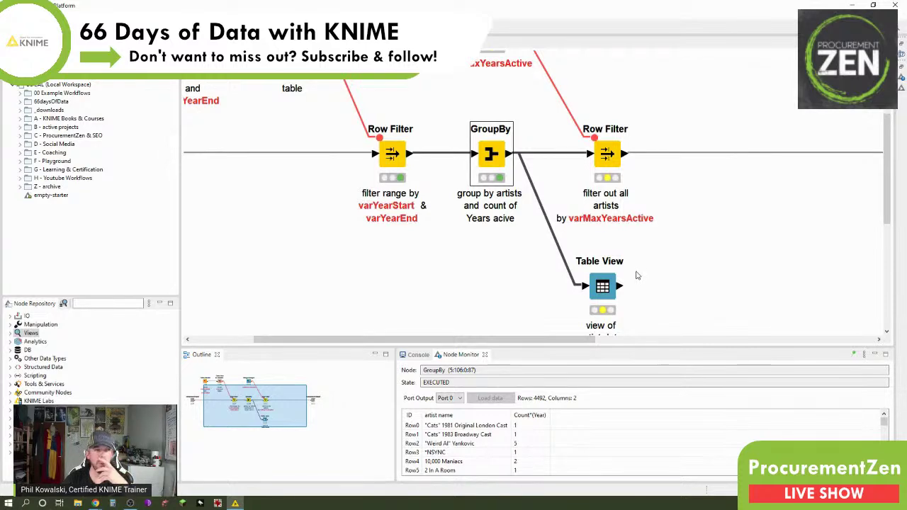
Step: Review the varMaxYearsActive Integer Widget's settings and the component's view layout, accepting both unchanged
{"action": "scroll", "coordinate": [594, 266], "scroll_direction": "up", "scroll_amount": 3}
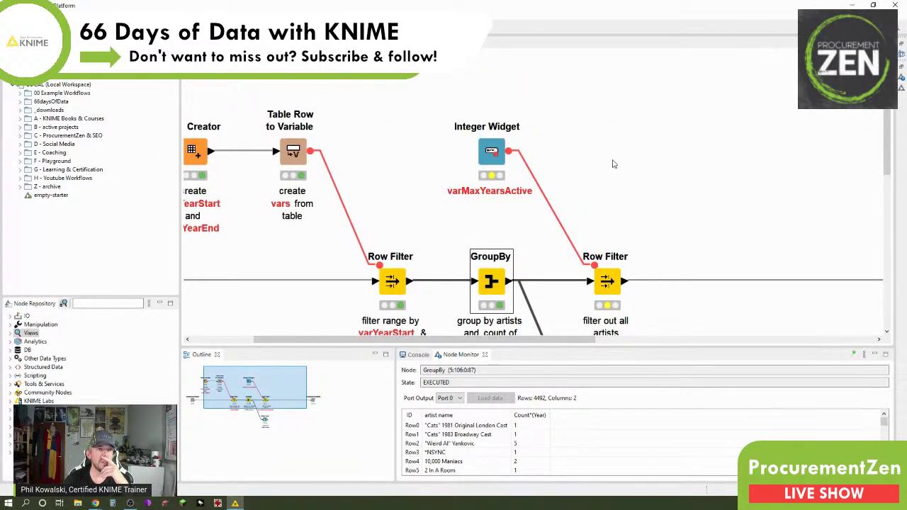
{"action": "double_click", "coordinate": [493, 156]}
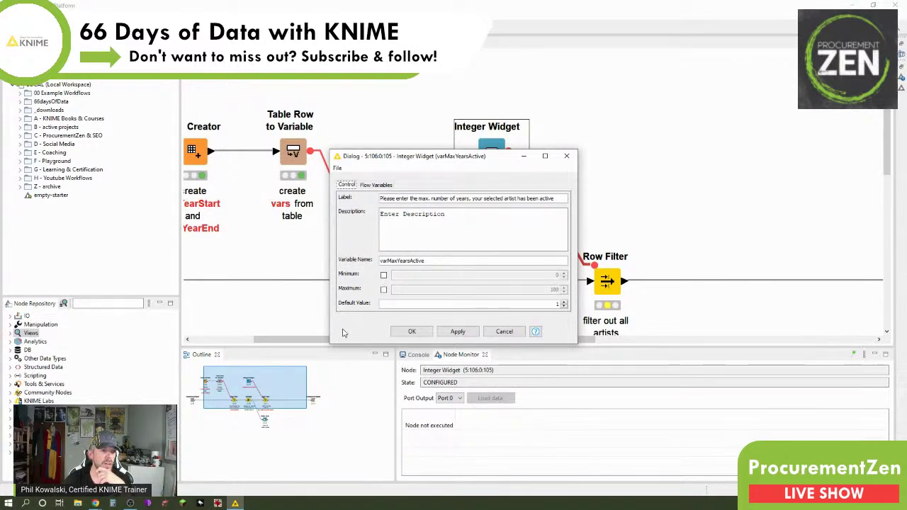
{"action": "left_click", "coordinate": [405, 333]}
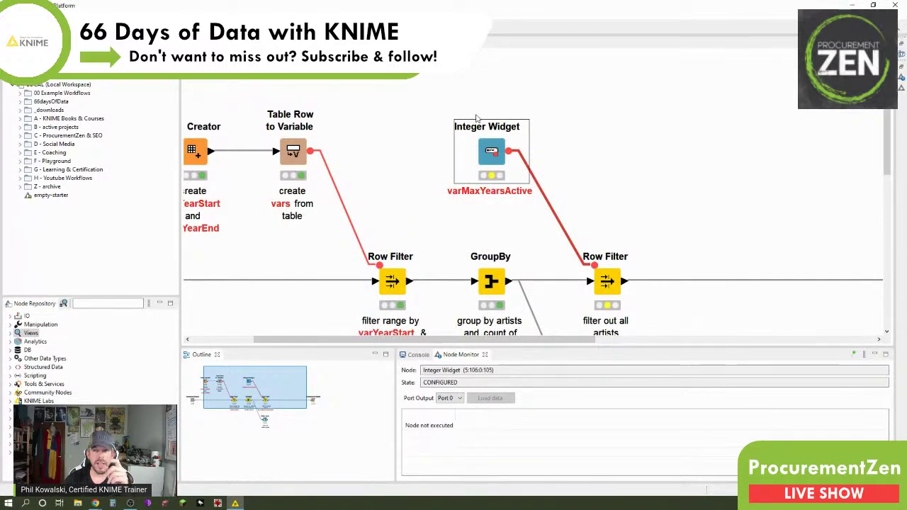
{"action": "left_click", "coordinate": [503, 42]}
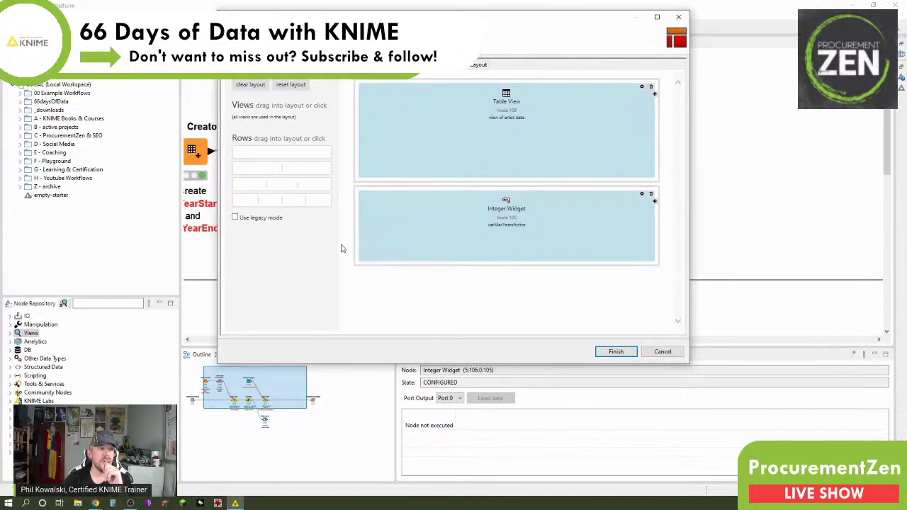
{"action": "left_click", "coordinate": [616, 352]}
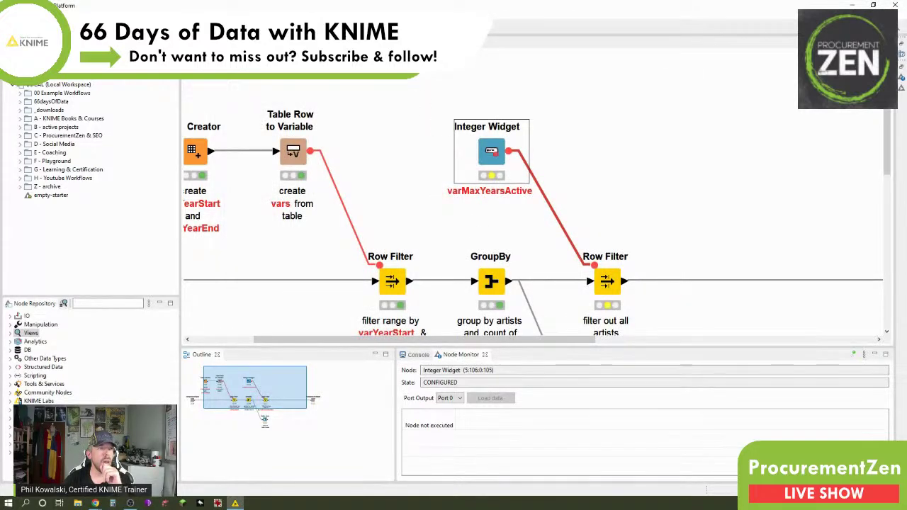
Step: Return to the parent workflow, execute the Time Plots component and open its interactive view
{"action": "scroll", "coordinate": [695, 340], "scroll_direction": "down", "scroll_amount": 3}
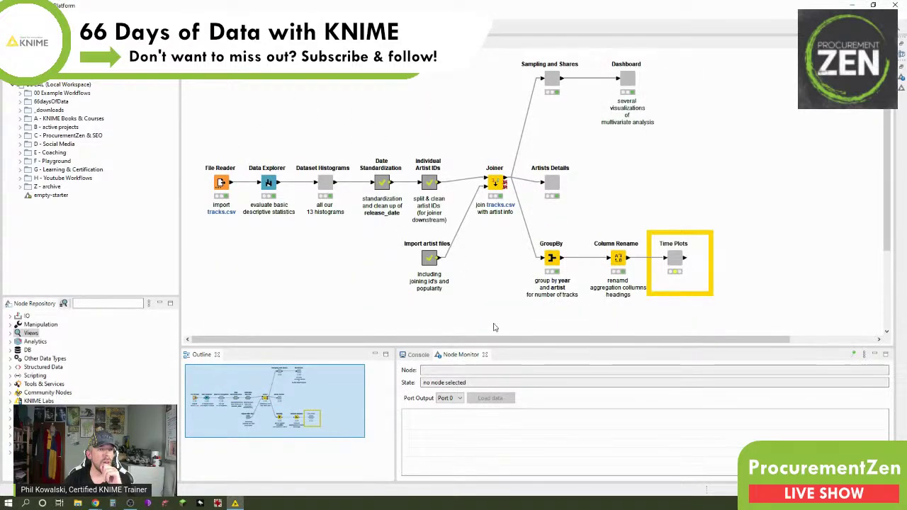
{"action": "right_click", "coordinate": [676, 260]}
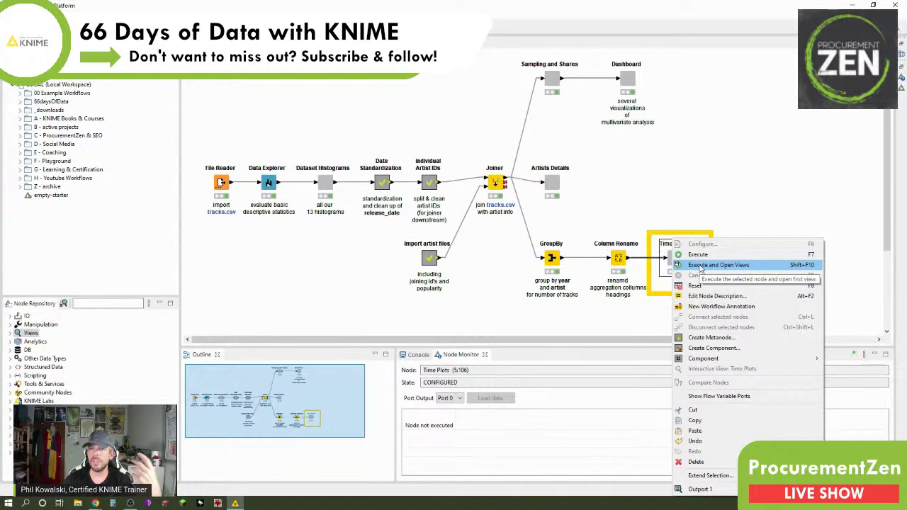
{"action": "left_click", "coordinate": [701, 267]}
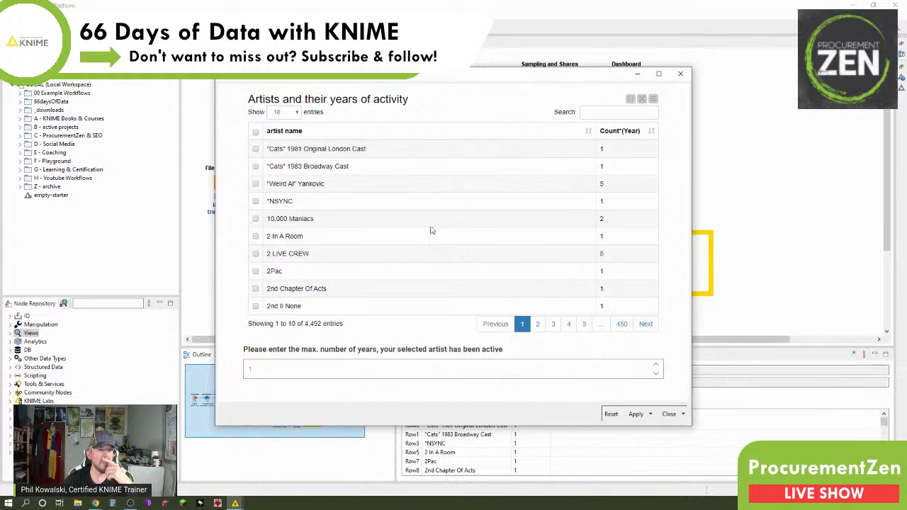
Step: Show 100 entries per page in the artists table, go to page 5 and mark Bronski Beat's year count
{"action": "left_click", "coordinate": [296, 114]}
{"action": "left_click", "coordinate": [285, 146]}
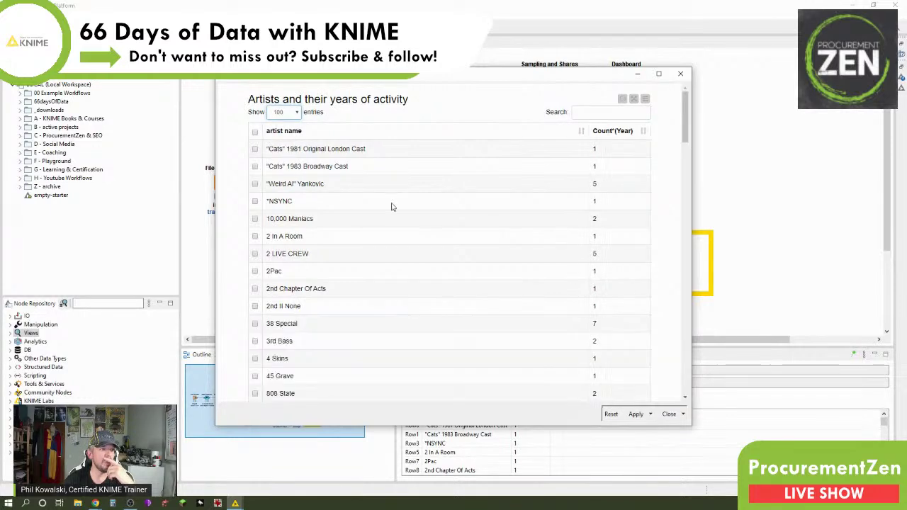
{"action": "left_click_drag", "start_coordinate": [685, 125], "coordinate": [687, 387]}
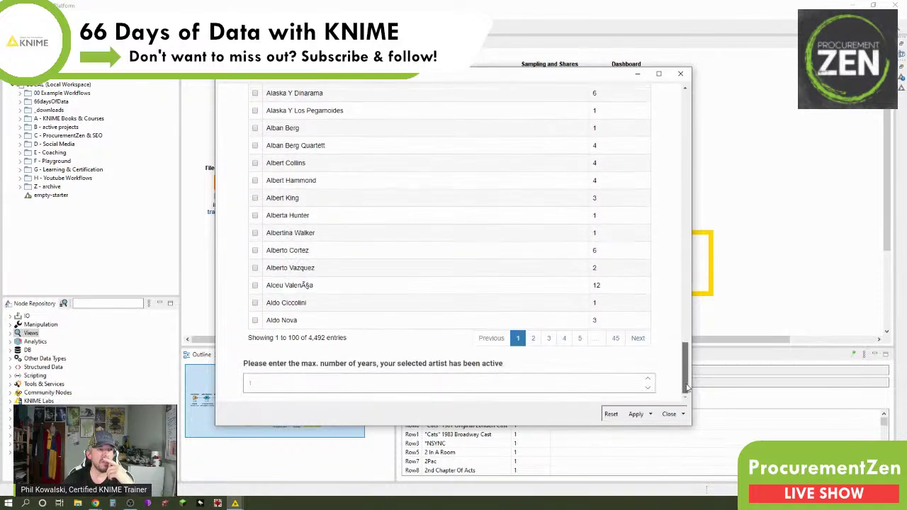
{"action": "left_click", "coordinate": [580, 338]}
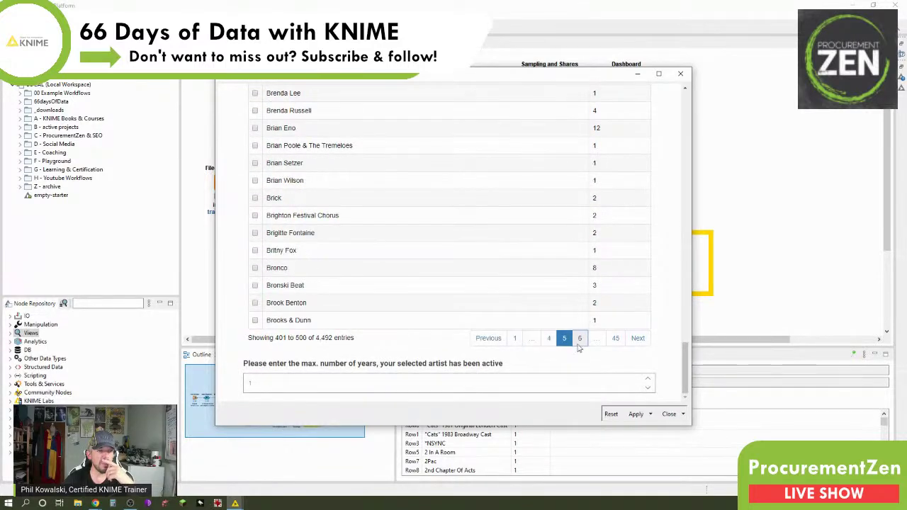
{"action": "left_click", "coordinate": [626, 286]}
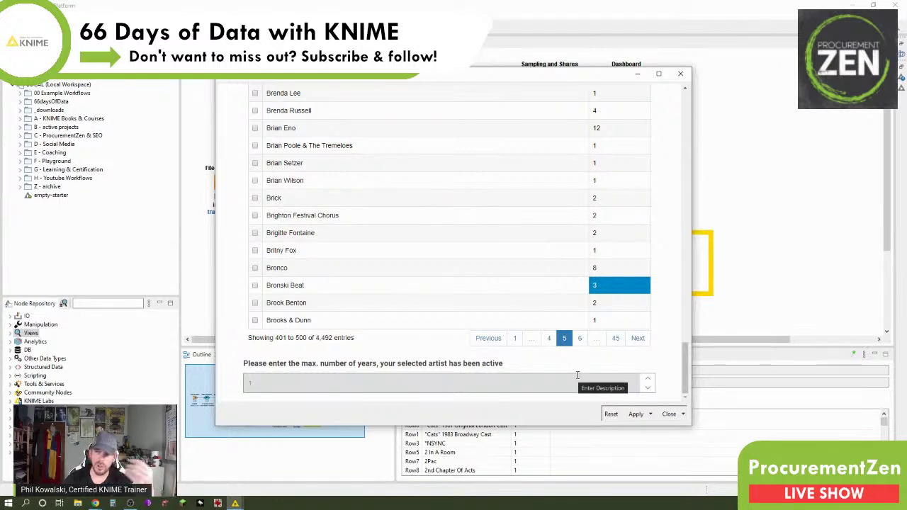
Step: Set the maximum number of active years to 3 and close the view, applying the settings temporarily
{"action": "left_click", "coordinate": [647, 379]}
{"action": "left_click", "coordinate": [647, 378]}
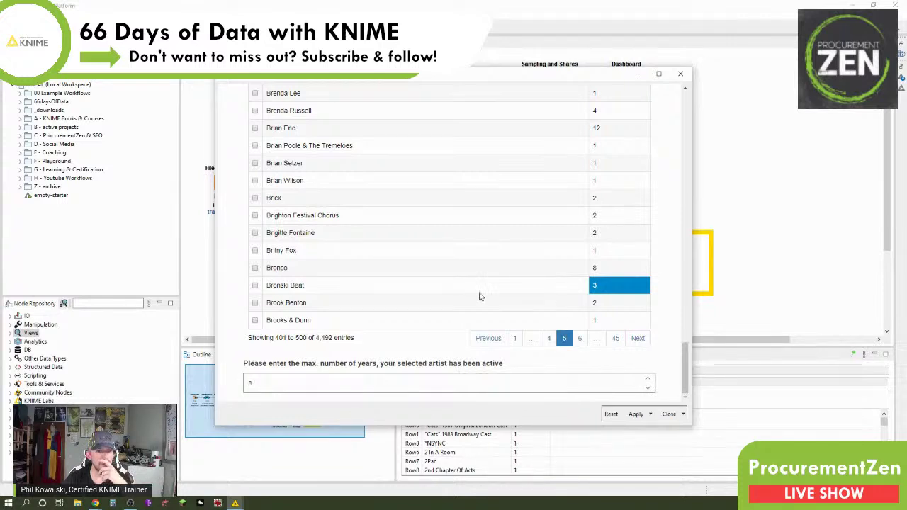
{"action": "left_click", "coordinate": [670, 415]}
{"action": "left_click", "coordinate": [411, 204]}
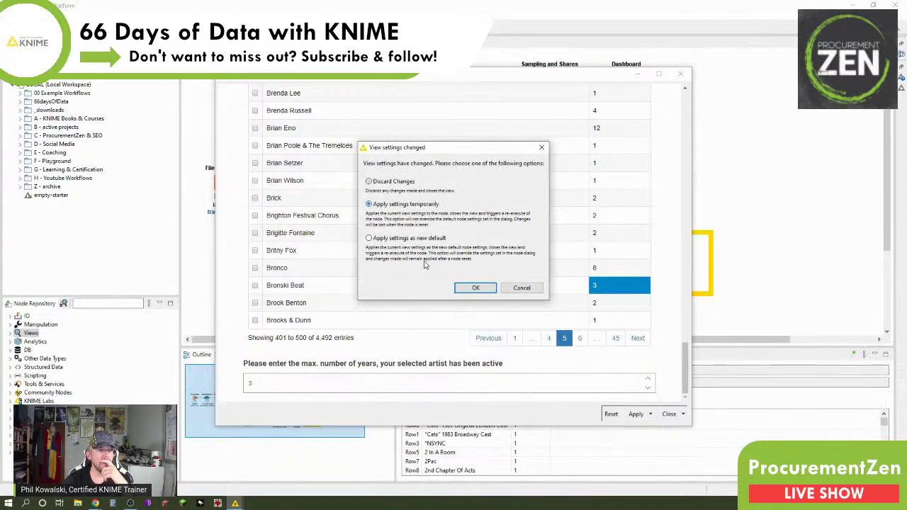
{"action": "left_click", "coordinate": [473, 288]}
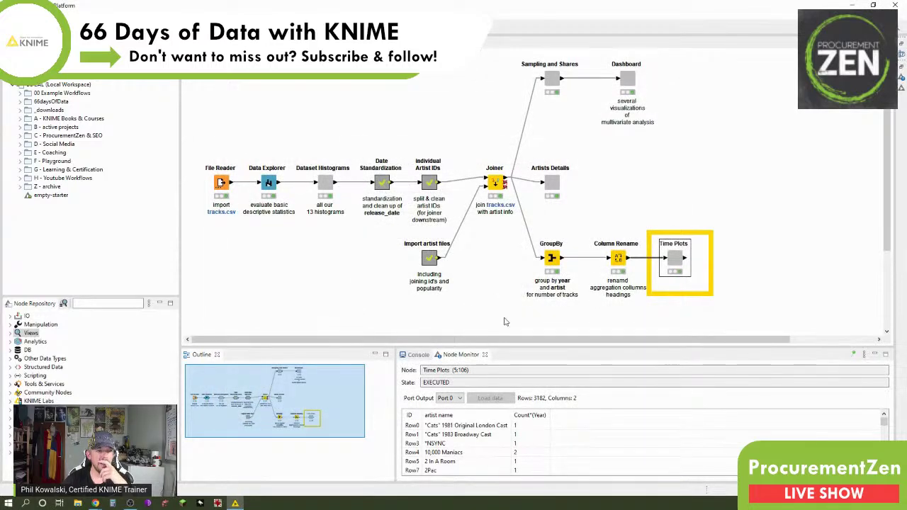
Step: Compare the Column Rename output with the Time Plots component's output in the Node Monitor
{"action": "left_click", "coordinate": [618, 260]}
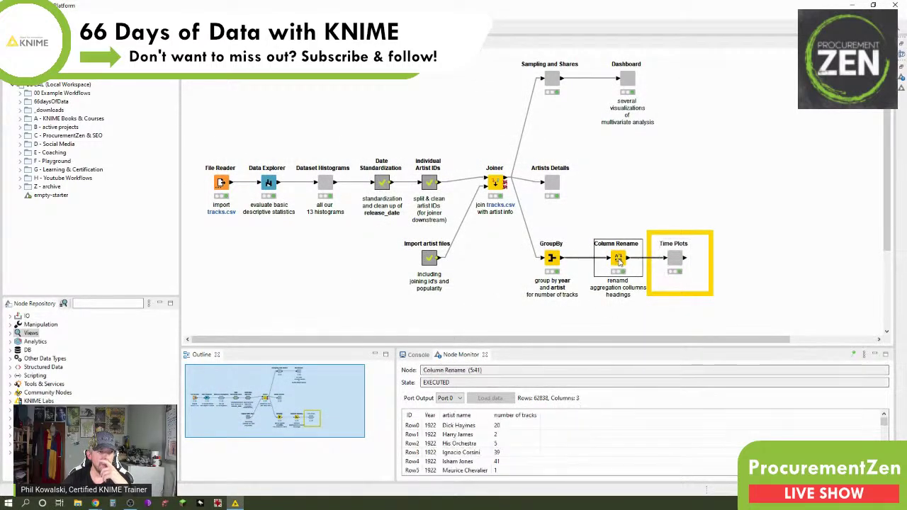
{"action": "left_click", "coordinate": [676, 266]}
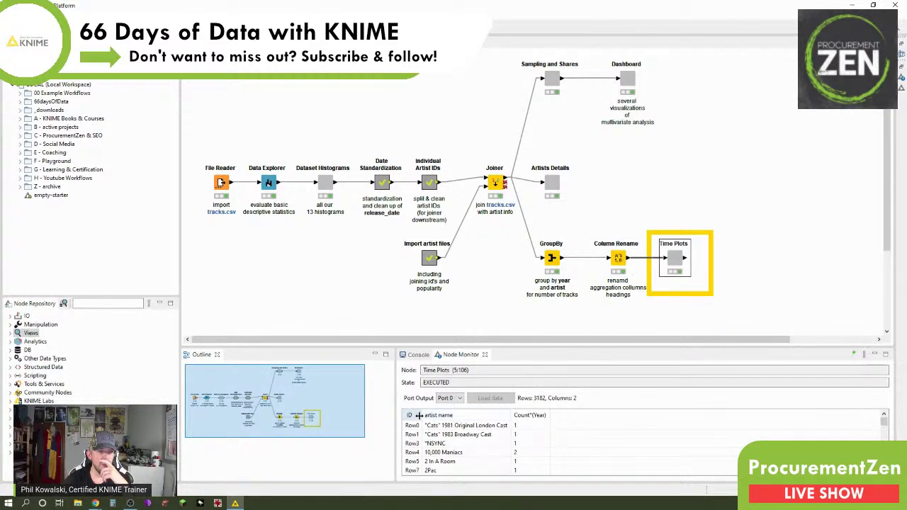
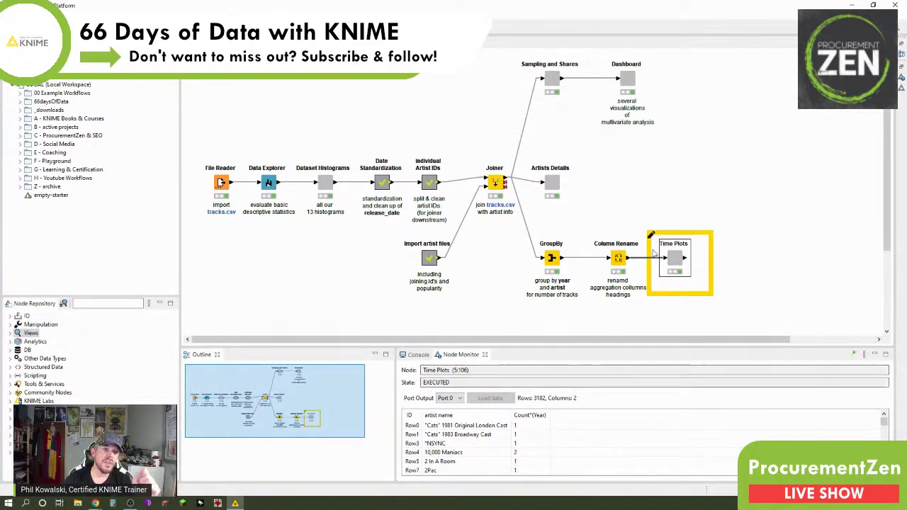
Step: Open the Time Plots component, select its Integer Widget and Table View nodes together, and clear the selection
{"action": "double_click", "coordinate": [674, 257], "text": "ctrl"}
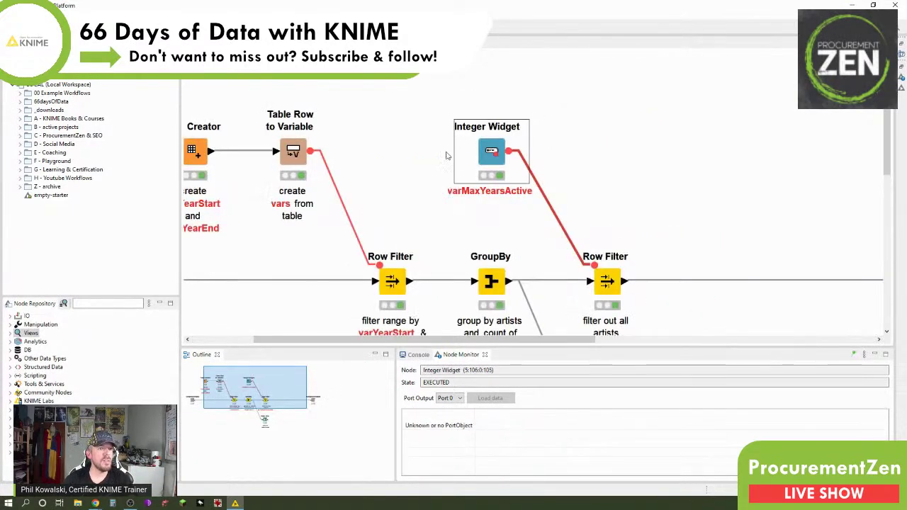
{"action": "scroll", "coordinate": [491, 200], "scroll_direction": "down", "scroll_amount": 3}
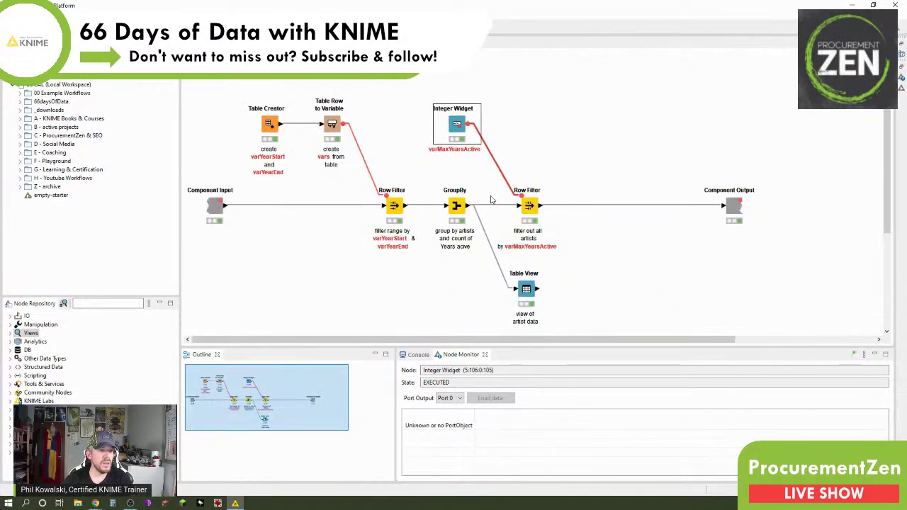
{"action": "left_click", "coordinate": [496, 273], "text": "ctrl"}
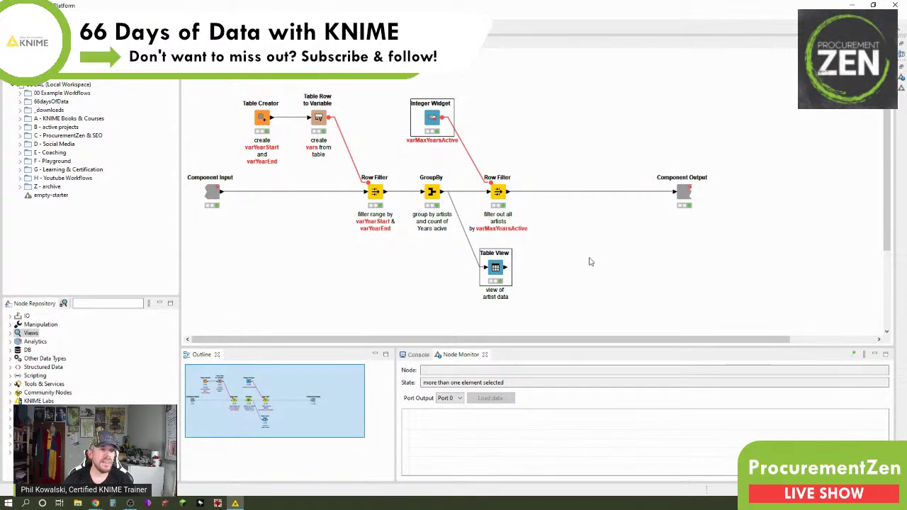
{"action": "left_click", "coordinate": [566, 303]}
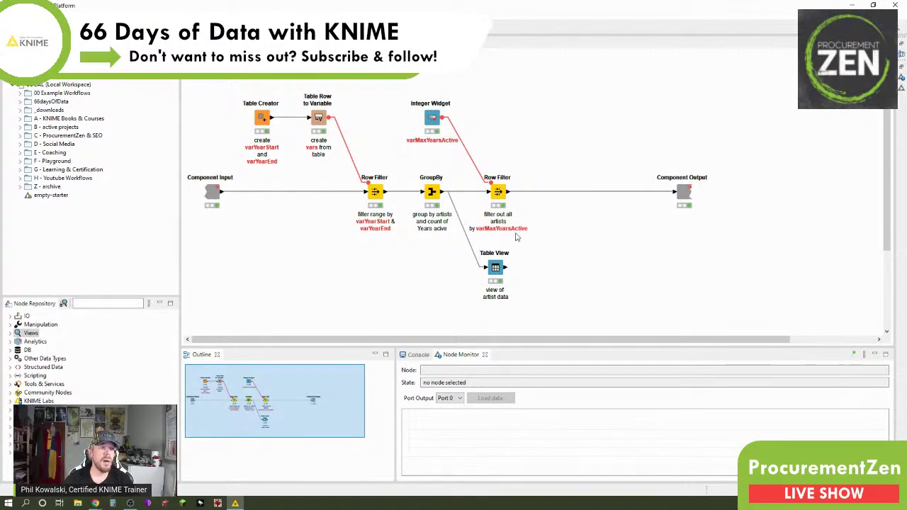
Step: Show the GroupBy node's output in the Node Monitor and look over the Integer Widget and the Row Filter it controls
{"action": "scroll", "coordinate": [496, 200], "scroll_direction": "up", "scroll_amount": 5}
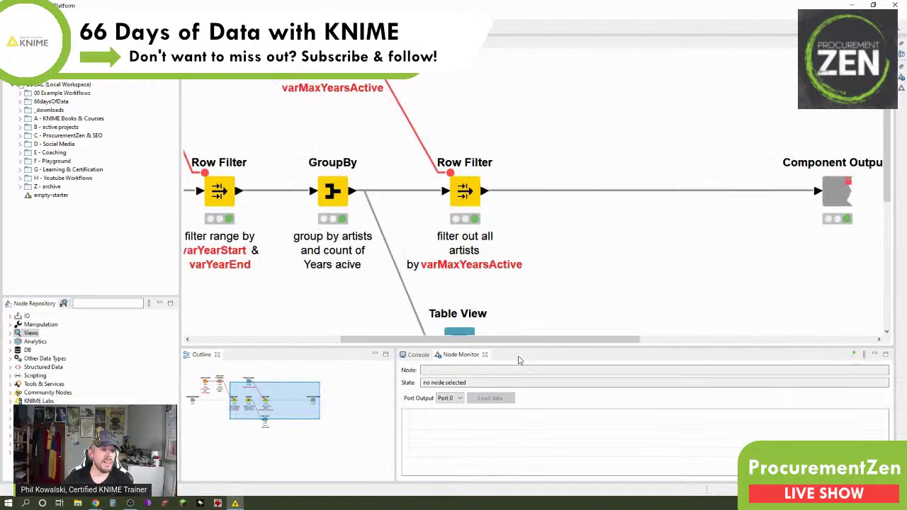
{"action": "left_click_drag", "start_coordinate": [518, 339], "coordinate": [484, 339]}
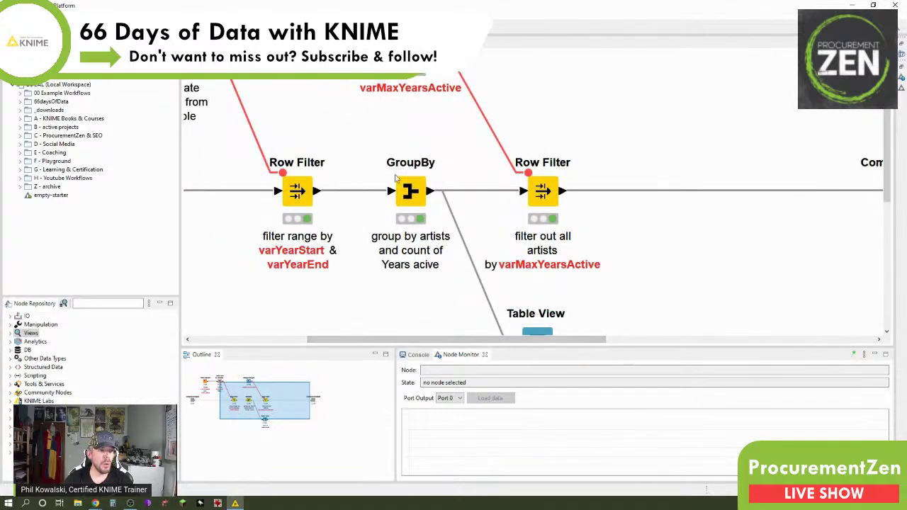
{"action": "left_click", "coordinate": [414, 201]}
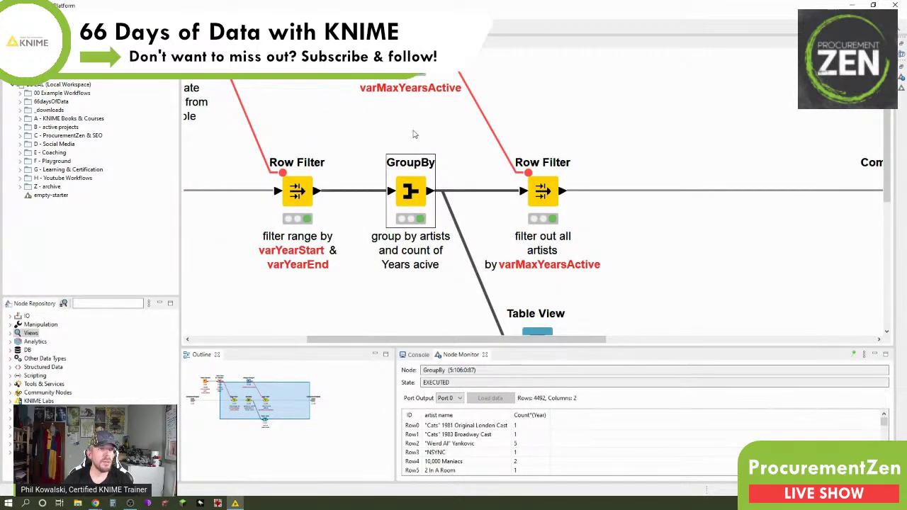
{"action": "scroll", "coordinate": [414, 134], "scroll_direction": "up", "scroll_amount": 4}
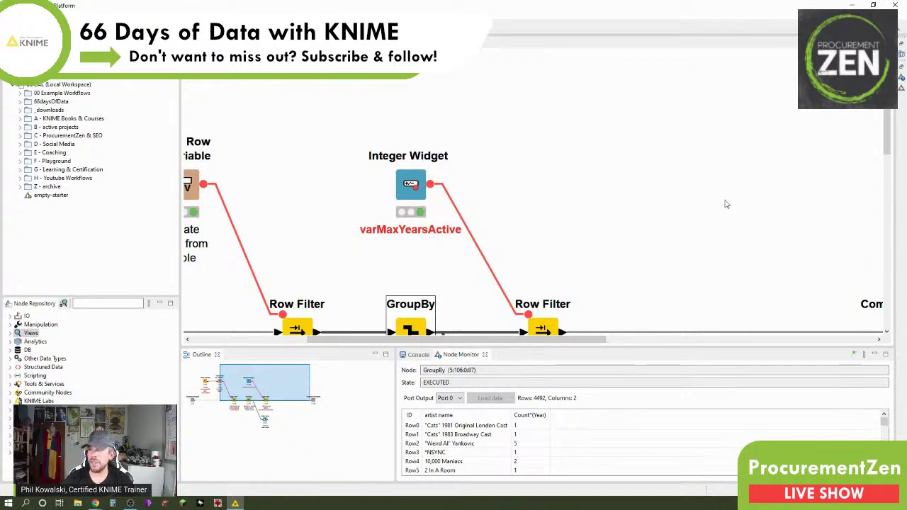
{"action": "scroll", "coordinate": [666, 226], "scroll_direction": "down", "scroll_amount": 3}
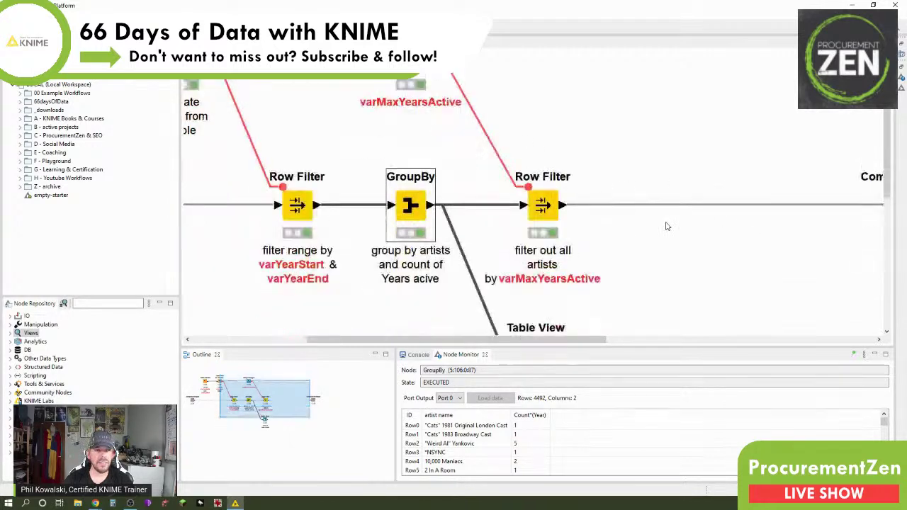
Step: Check the varMaxYearsActive Row Filter's range criteria and the flow variable assigned to its upper bound, closing the configuration without changes
{"action": "left_click", "coordinate": [546, 208]}
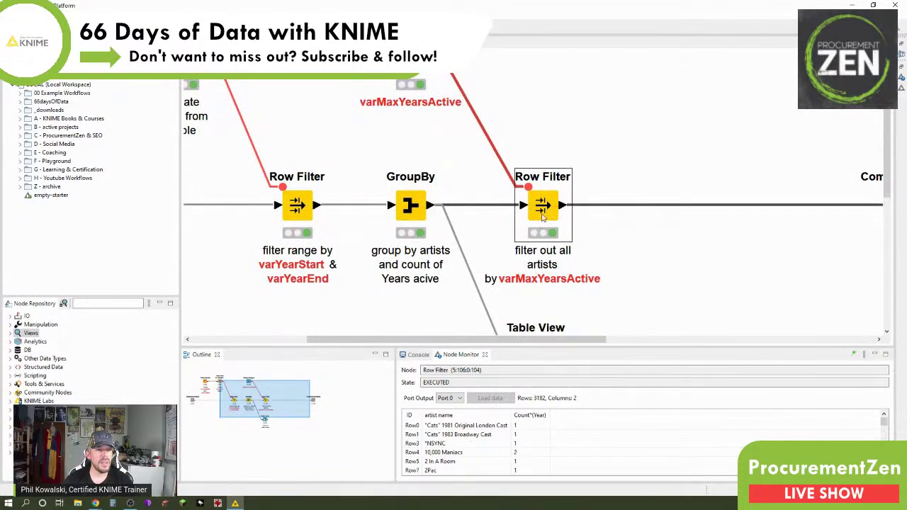
{"action": "double_click", "coordinate": [544, 213]}
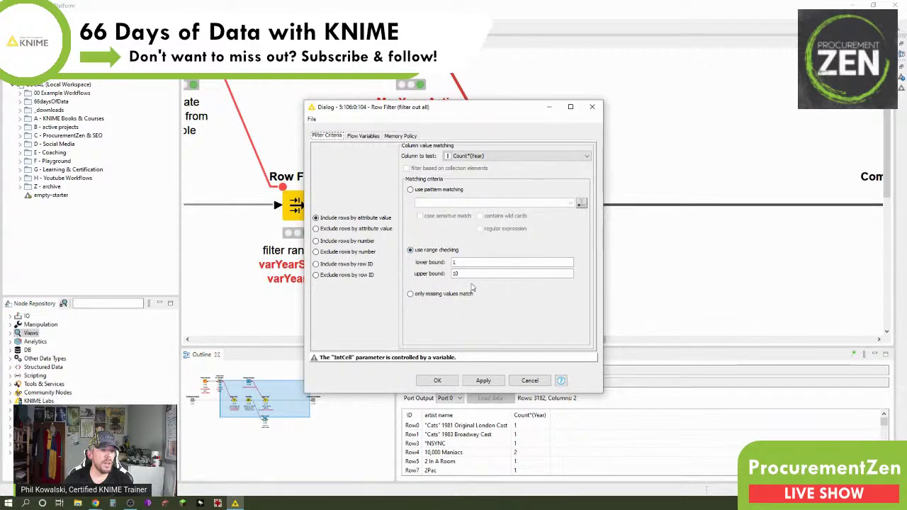
{"action": "left_click", "coordinate": [352, 137]}
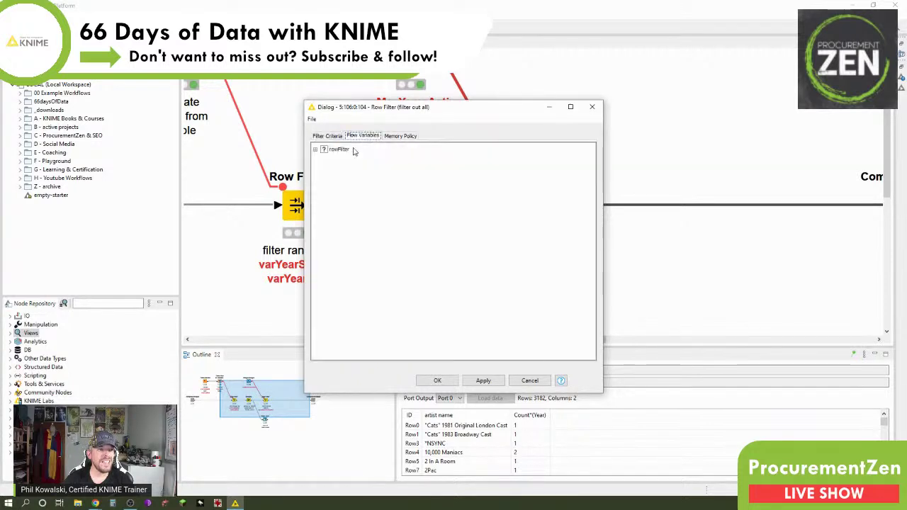
{"action": "left_click", "coordinate": [316, 149]}
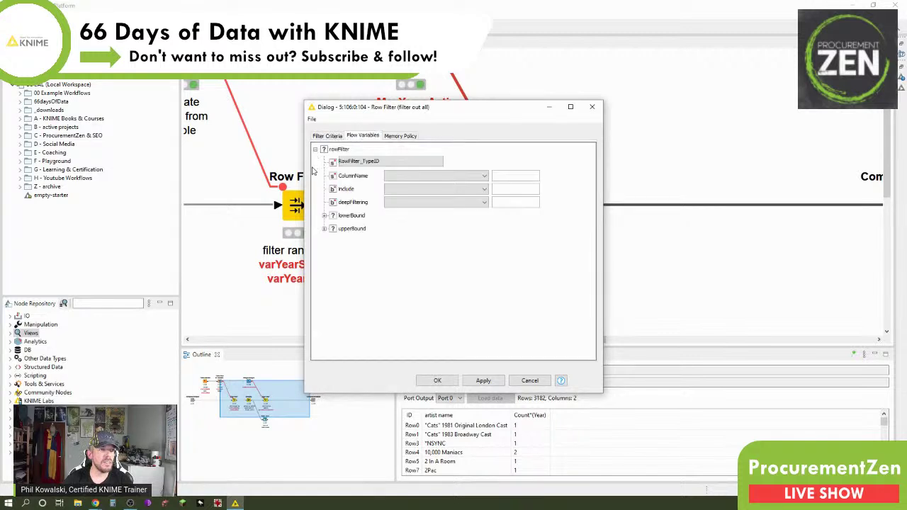
{"action": "left_click", "coordinate": [324, 229]}
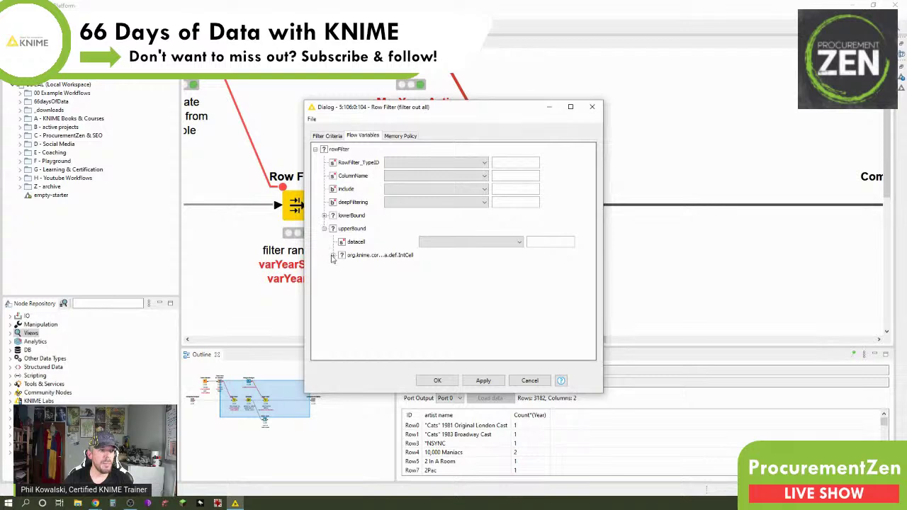
{"action": "left_click", "coordinate": [332, 256]}
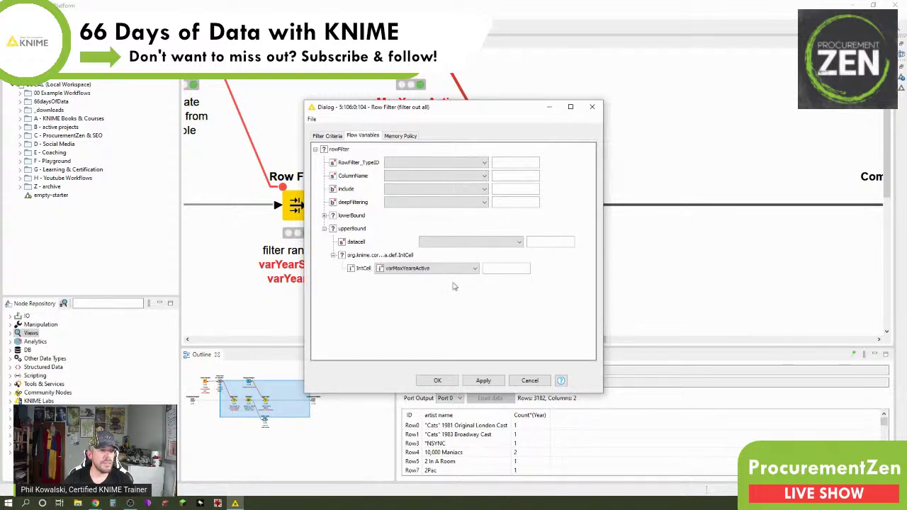
{"action": "left_click", "coordinate": [438, 380]}
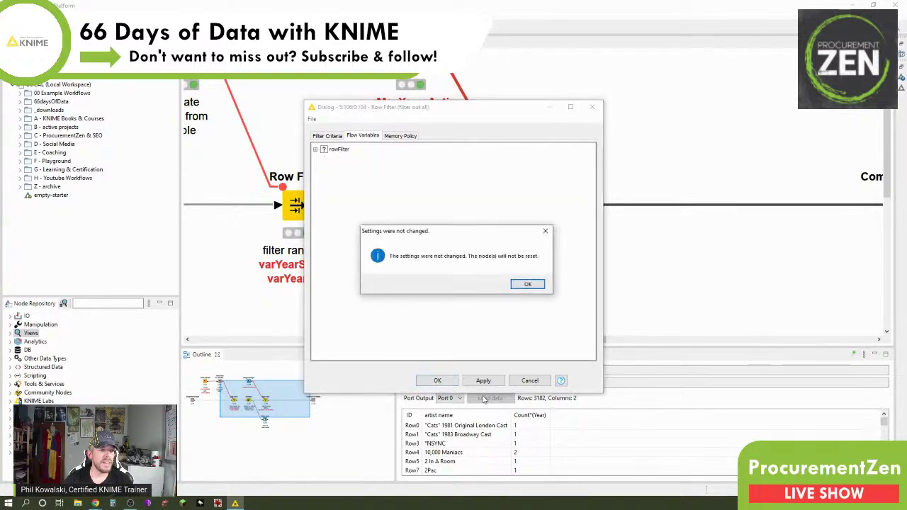
{"action": "left_click", "coordinate": [528, 284]}
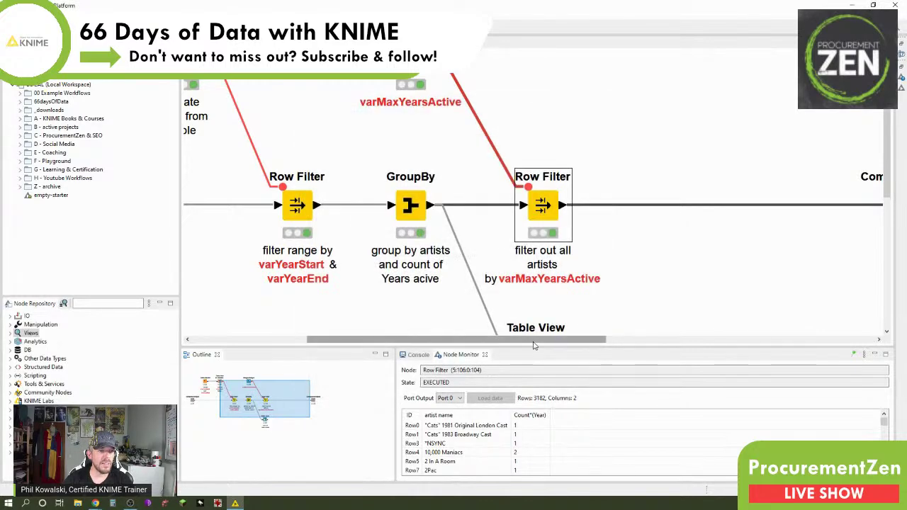
Step: Inspect the Component Output node, close the Time Plots component's workflow, and show the component's output in the parent workflow's Node Monitor
{"action": "left_click_drag", "start_coordinate": [536, 340], "coordinate": [607, 340]}
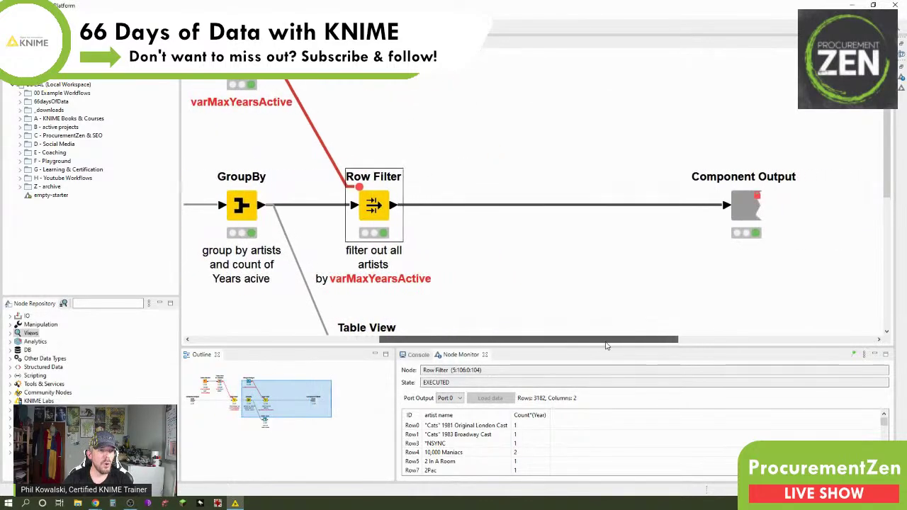
{"action": "left_click", "coordinate": [742, 211]}
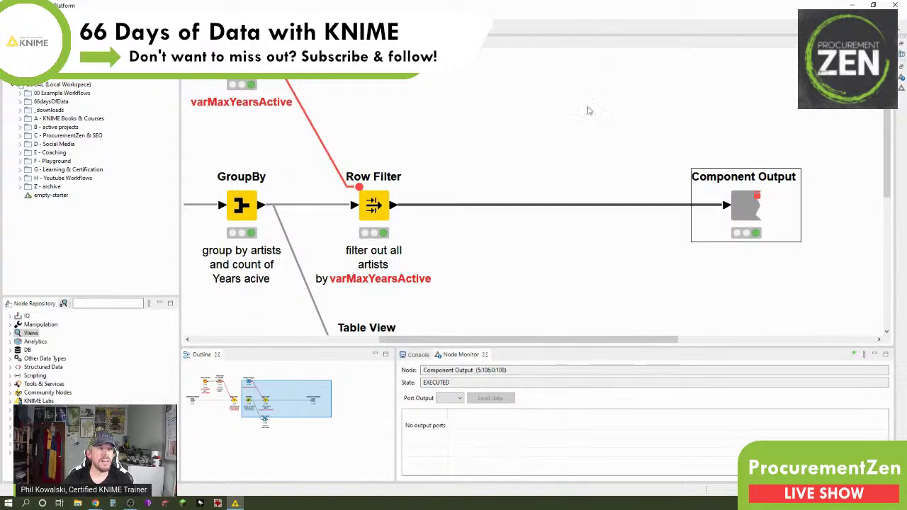
{"action": "scroll", "coordinate": [616, 200], "scroll_direction": "down", "scroll_amount": 3}
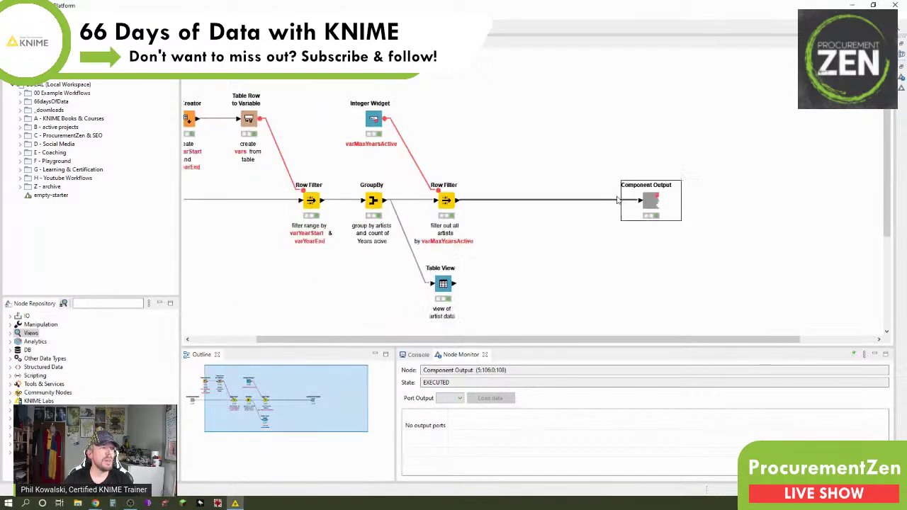
{"action": "key", "text": "ctrl+w"}
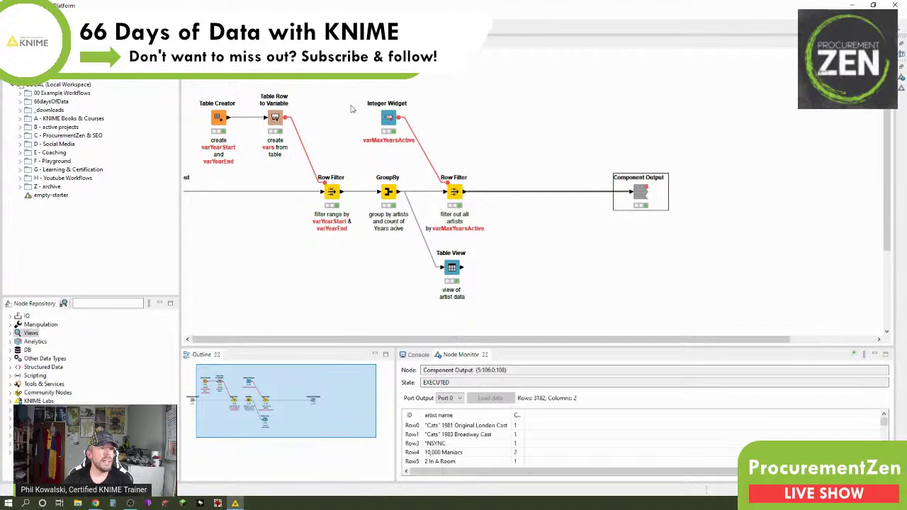
{"action": "left_click", "coordinate": [674, 178]}
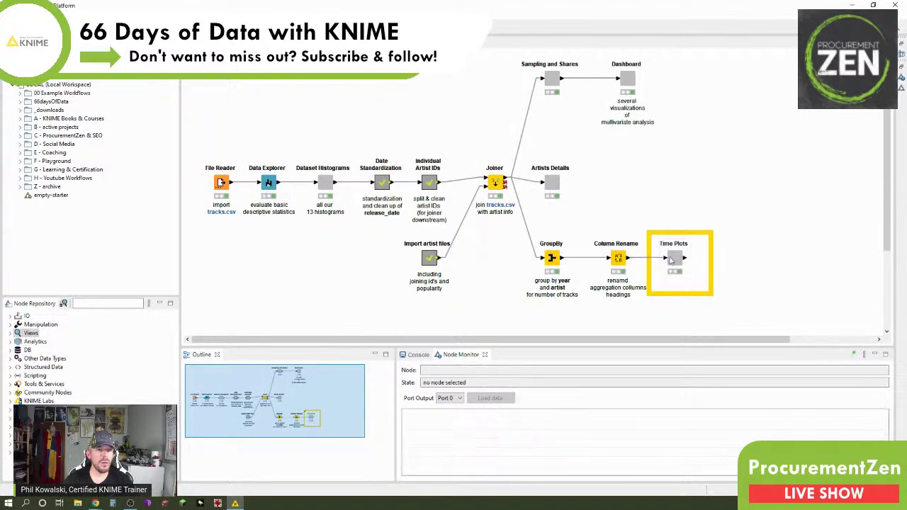
{"action": "left_click", "coordinate": [674, 264]}
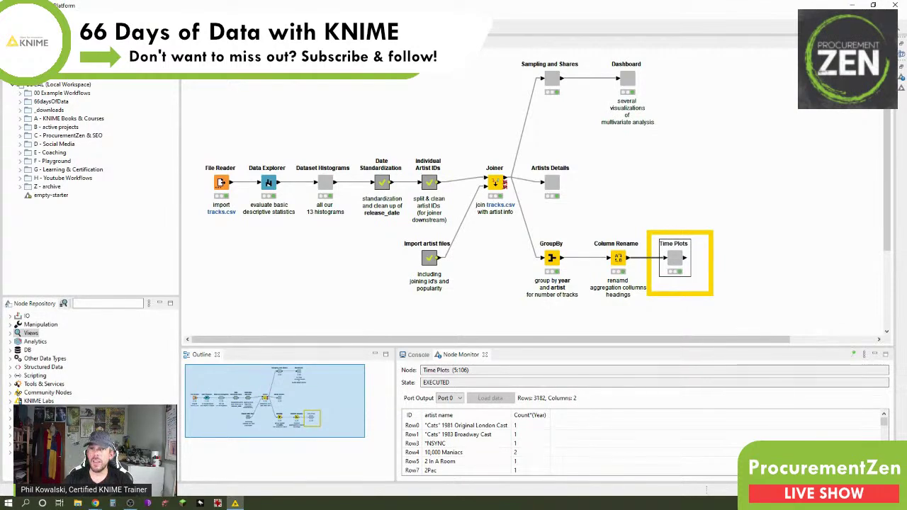
Step: Switch to the browser and read the Day 46 to Day 48 challenge descriptions, including the Day 47 configuration window task
{"action": "key", "text": "alt+Tab"}
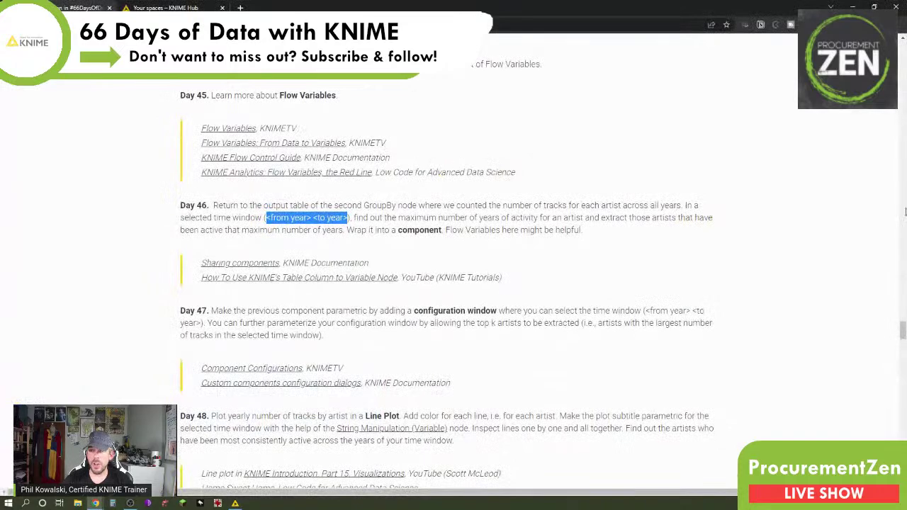
{"action": "left_click", "coordinate": [524, 243]}
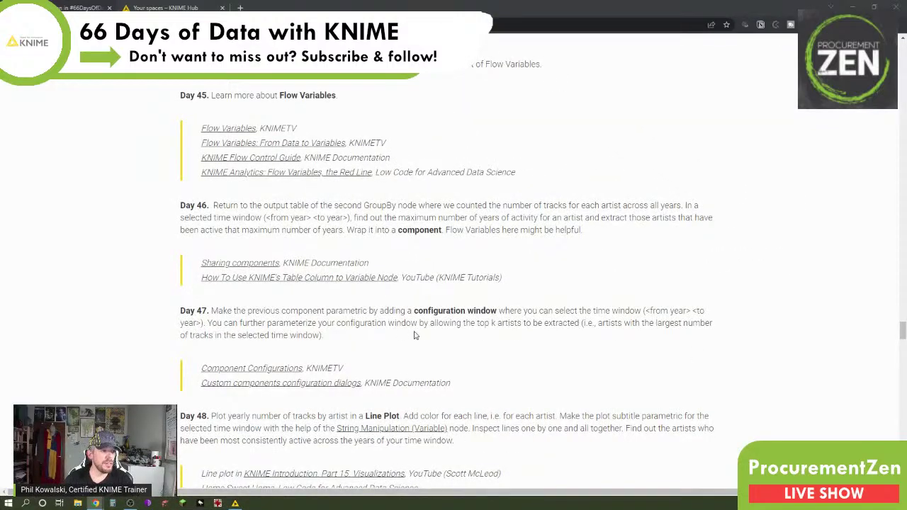
{"action": "scroll", "coordinate": [415, 335], "scroll_direction": "down", "scroll_amount": 1}
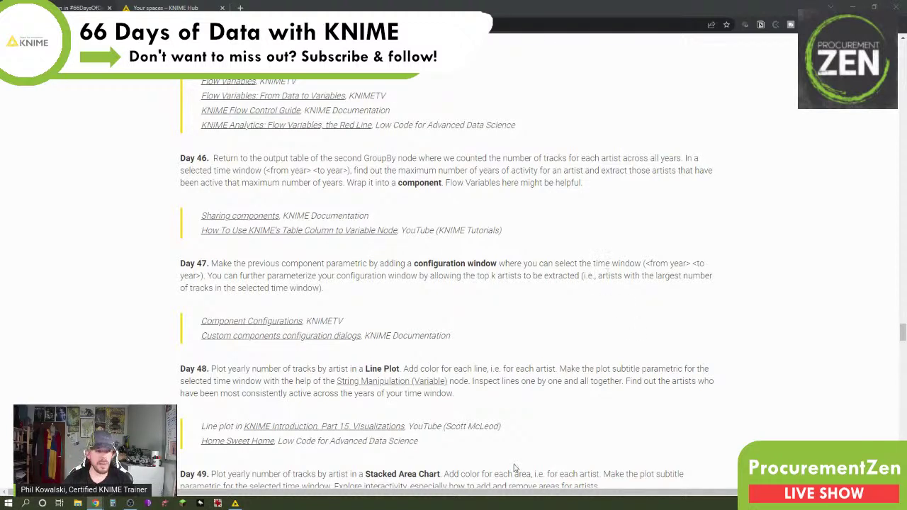
Step: Return to KNIME, check whether the Time Plots component offers a Configure command, and clear the selection
{"action": "key", "text": "alt+Tab"}
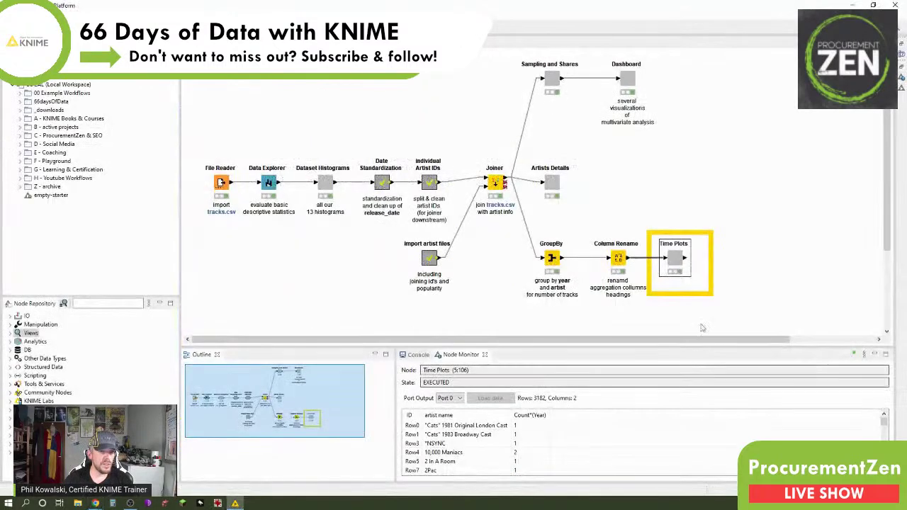
{"action": "right_click", "coordinate": [683, 240]}
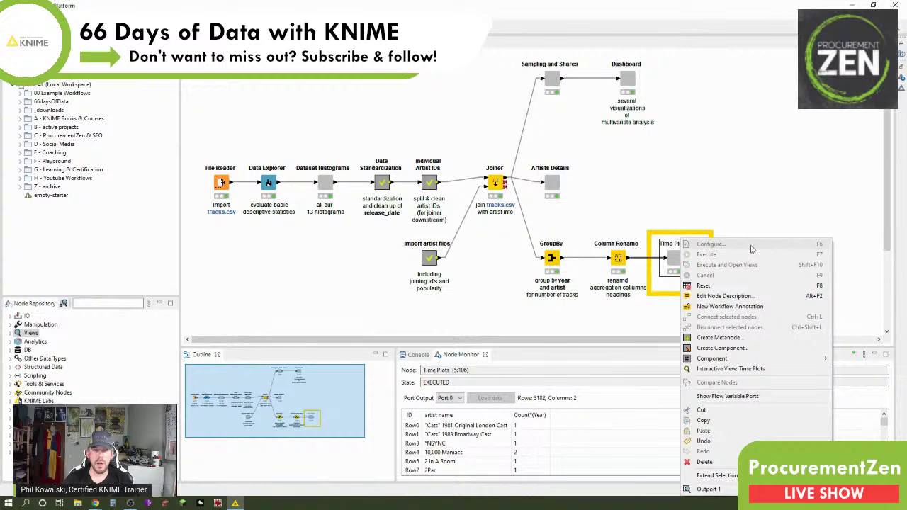
{"action": "left_click", "coordinate": [749, 177]}
{"action": "left_click", "coordinate": [749, 178]}
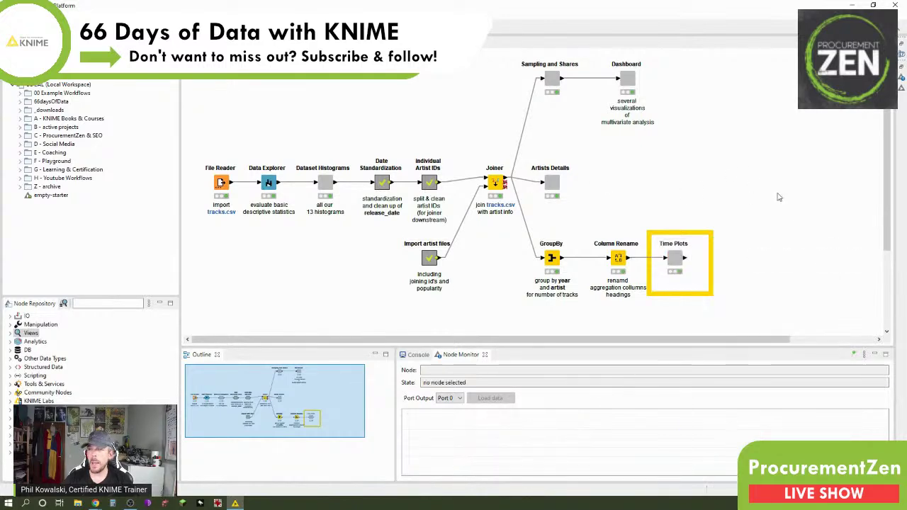